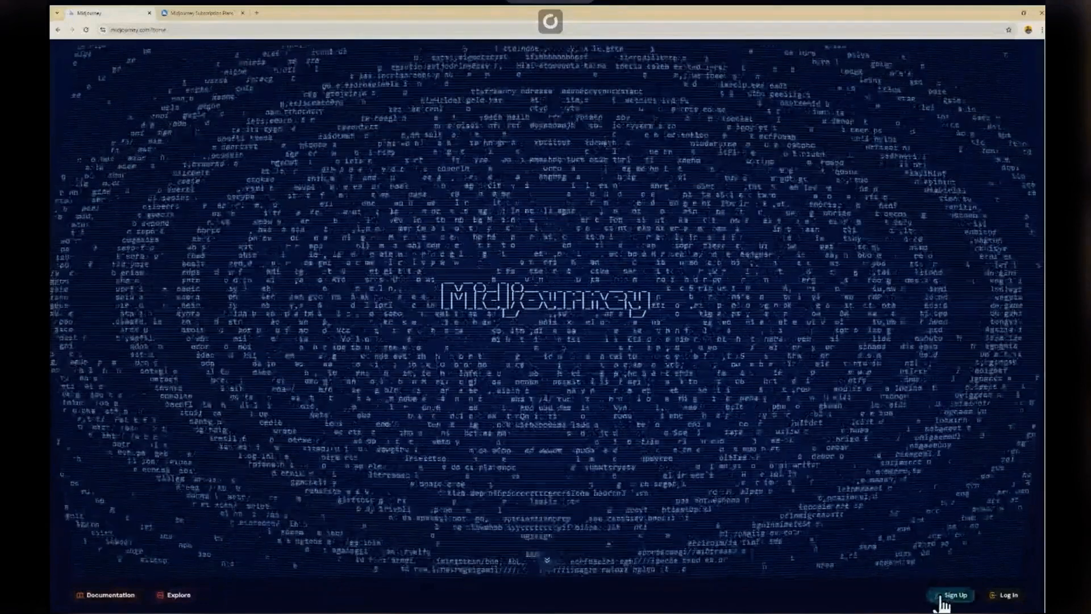
Step: Sign up for Midjourney with the existing Google account, verify with the passkey, and approve sharing the account details
{"action": "left_click", "coordinate": [950, 594]}
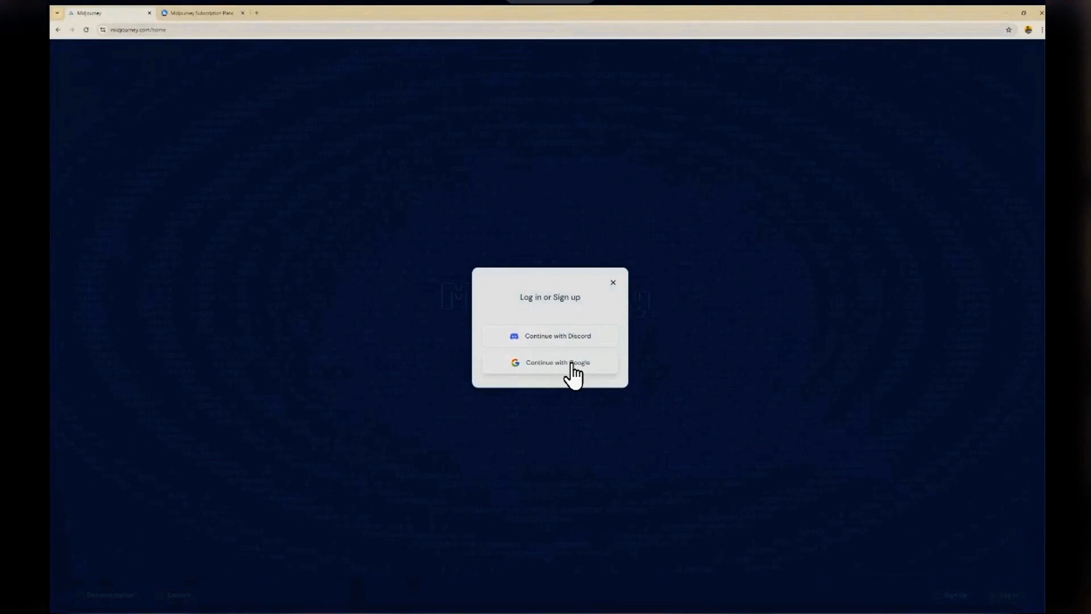
{"action": "left_click", "coordinate": [573, 366]}
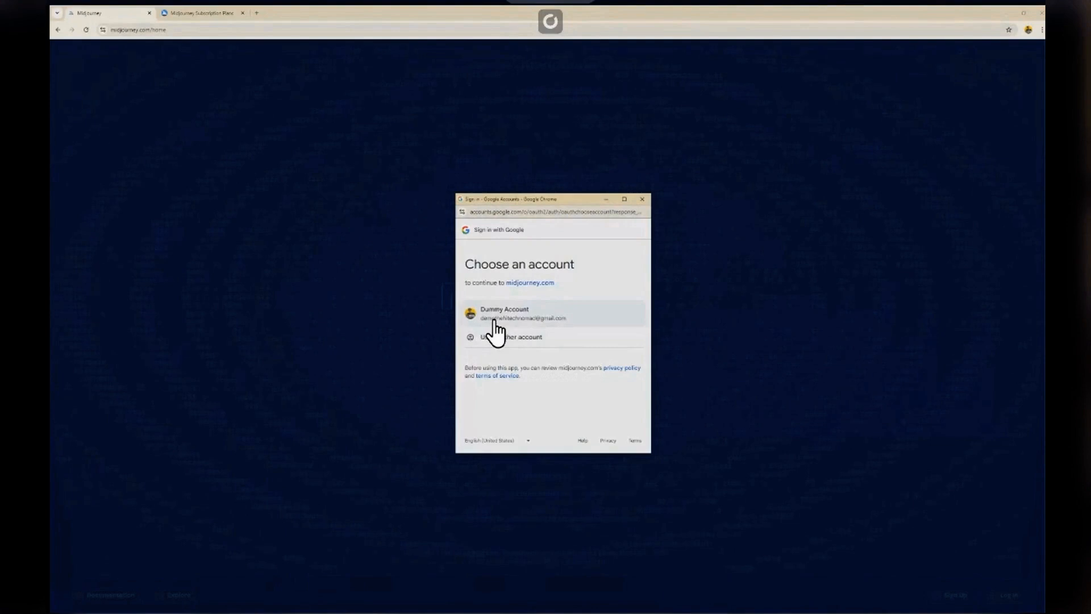
{"action": "left_click", "coordinate": [520, 318]}
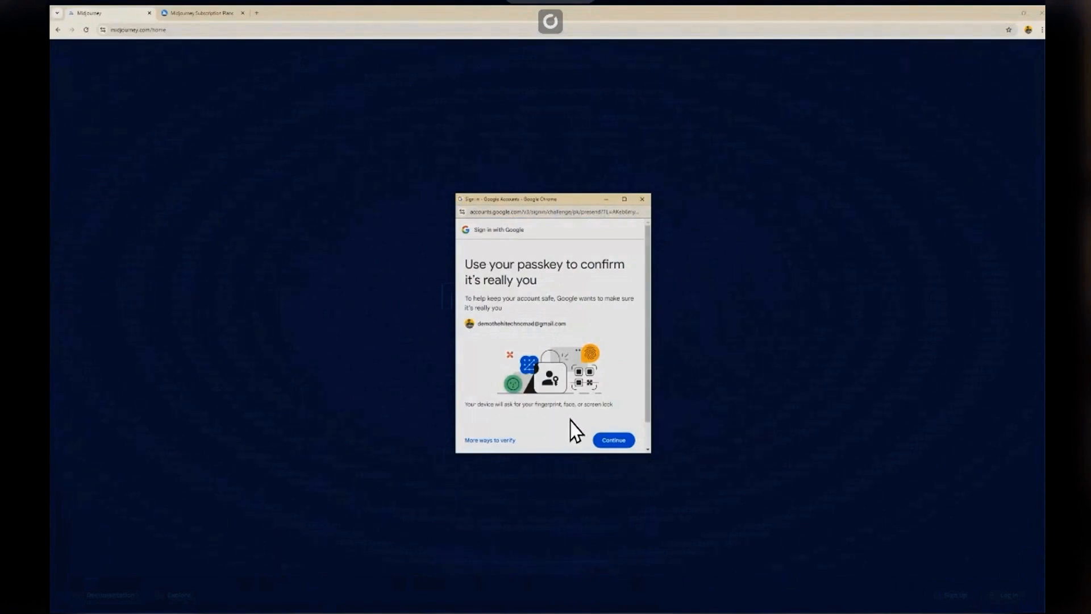
{"action": "left_click", "coordinate": [609, 440]}
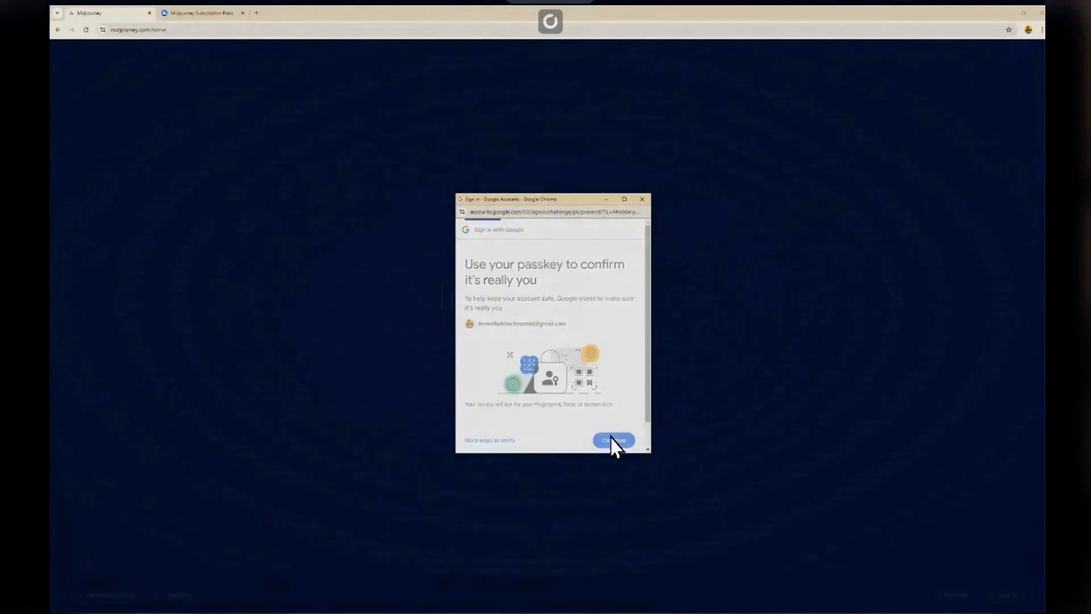
{"action": "left_click", "coordinate": [529, 405]}
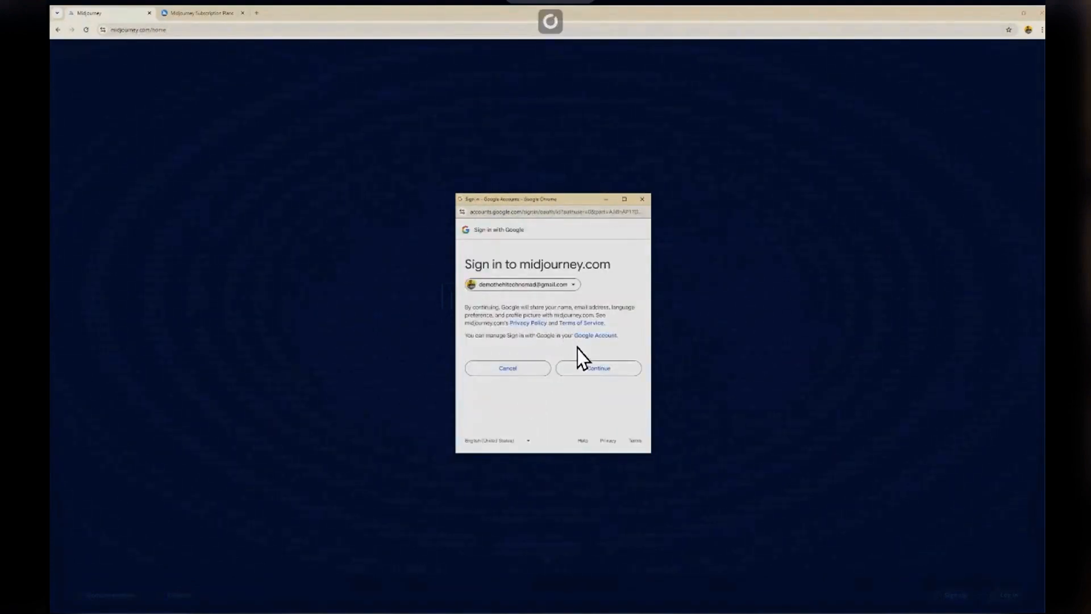
{"action": "left_click", "coordinate": [597, 368]}
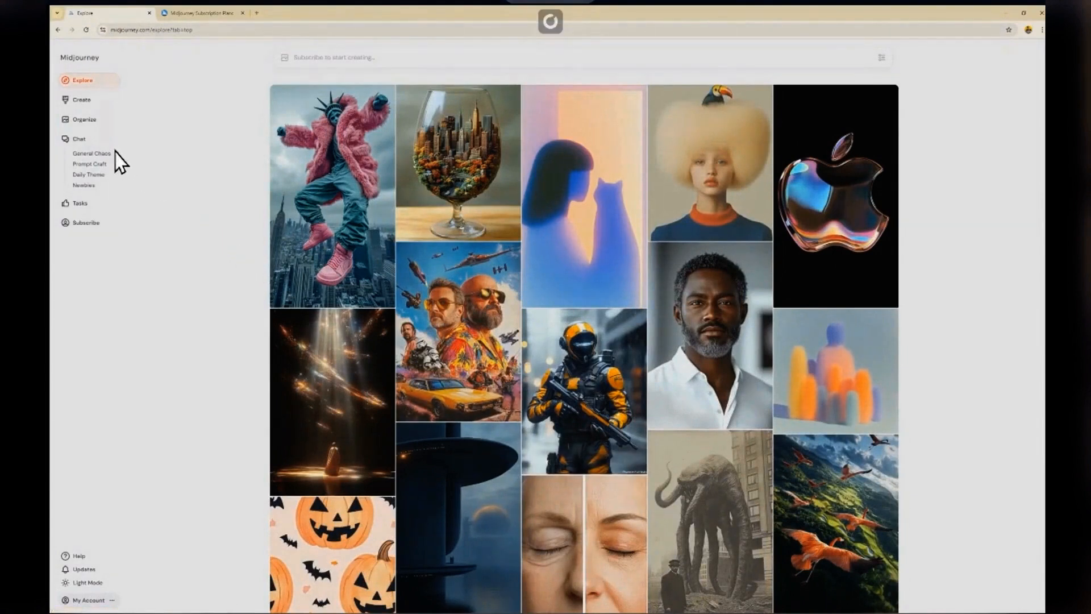
Step: Dismiss the membership offer by choosing to look around, and open the Create page
{"action": "left_click", "coordinate": [80, 102]}
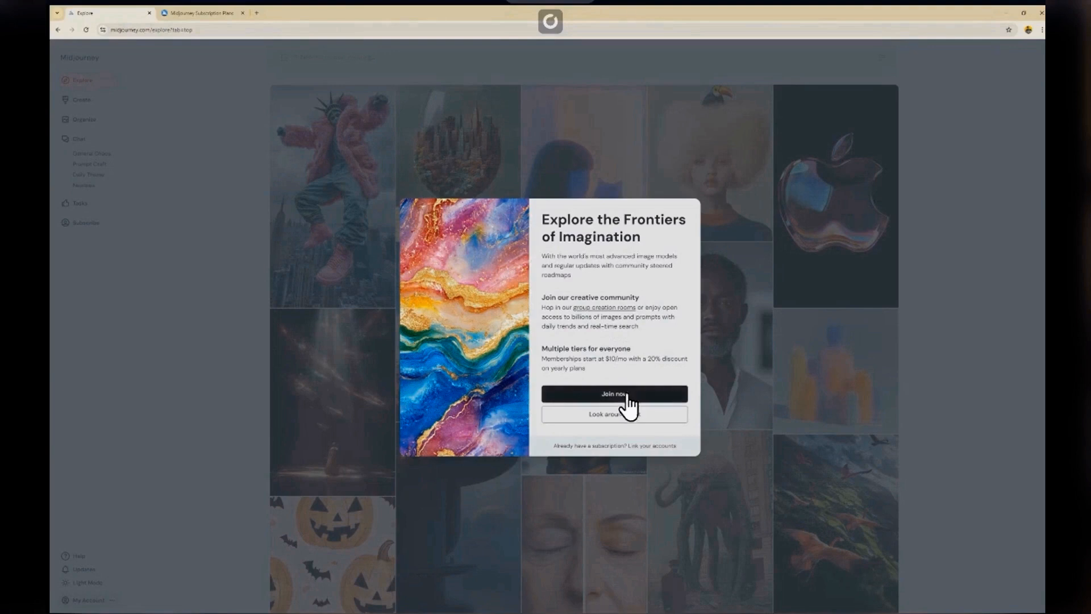
{"action": "left_click", "coordinate": [622, 418]}
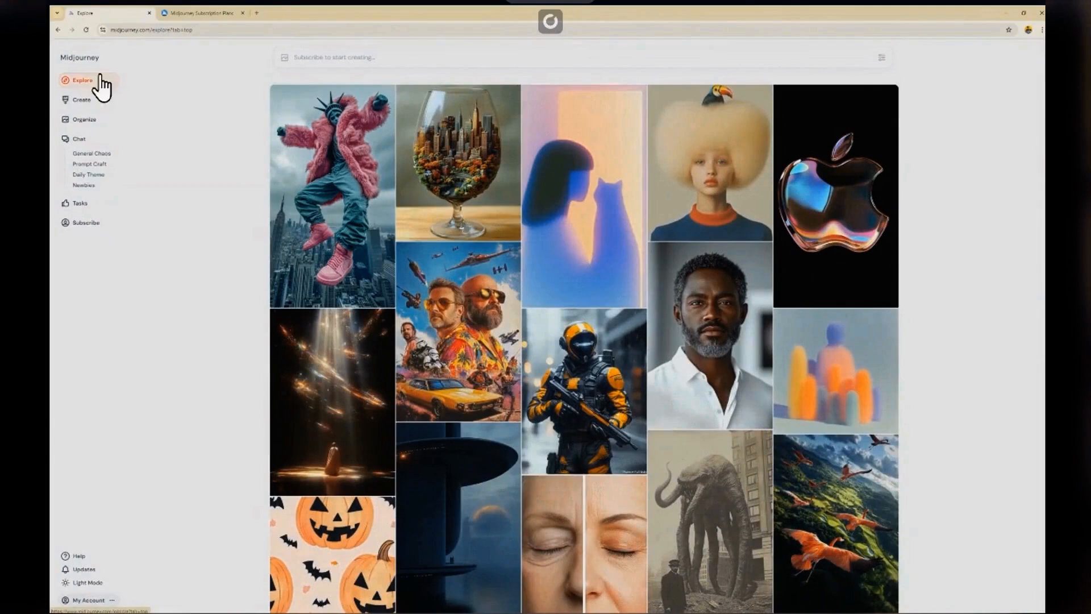
{"action": "left_click", "coordinate": [83, 100]}
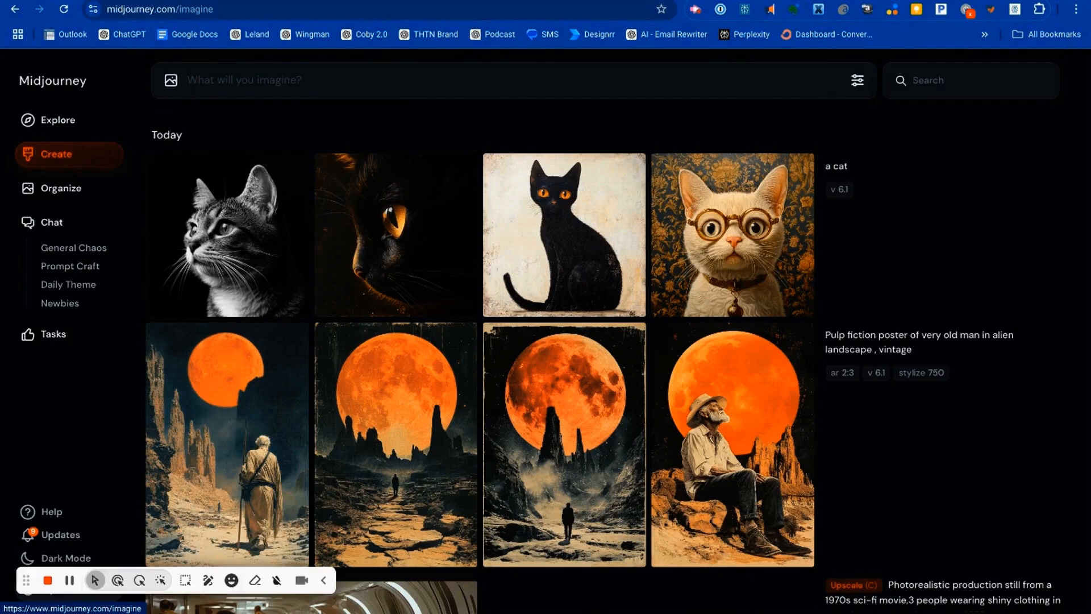
Step: Generate images from the prompt "car"
{"action": "type", "text": "car"}
{"action": "key", "text": "Return"}
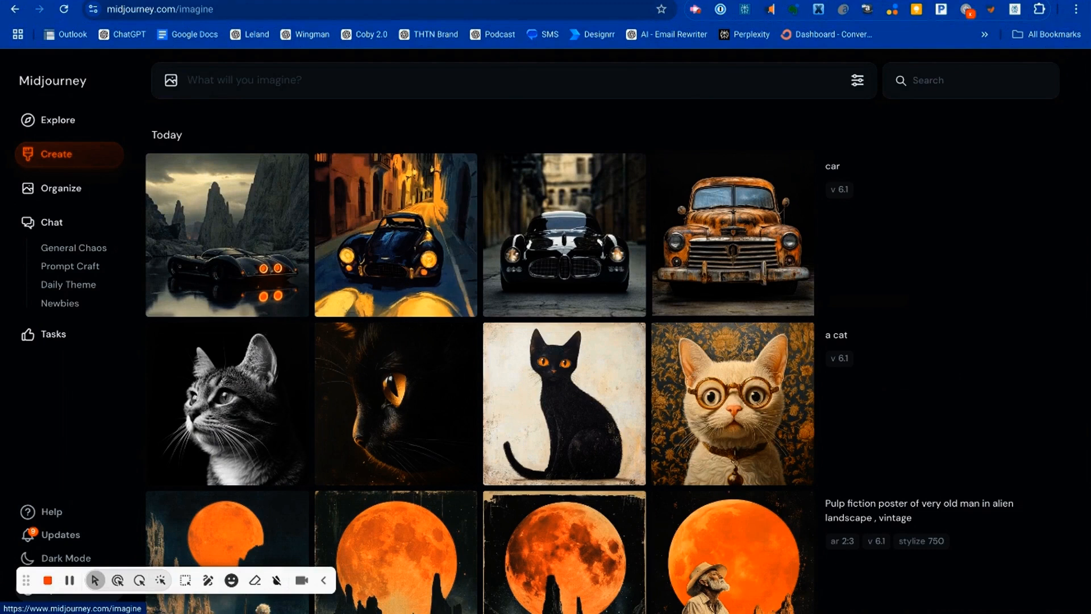
Step: Generate images from the more specific prompt "yellow car"
{"action": "type", "text": "yellow car"}
{"action": "key", "text": "Return"}
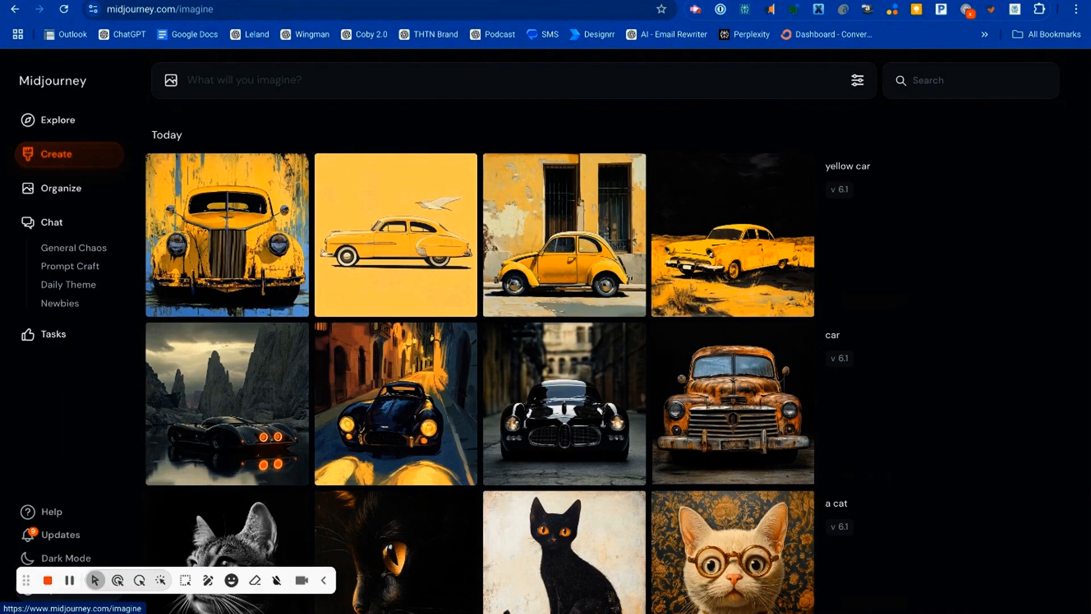
Step: Generate images from the prompt "yellow car driven by a cat in a top hat" and compare them with the earlier ones
{"action": "type", "text": "yellow car driven"}
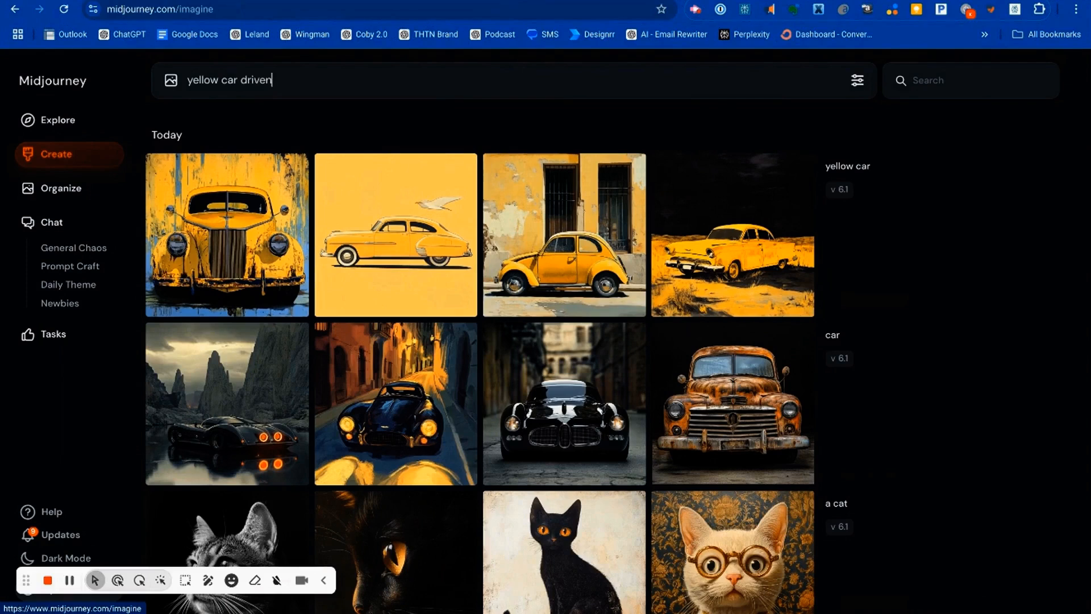
{"action": "type", "text": " by a cat in a top hat"}
{"action": "key", "text": "Return"}
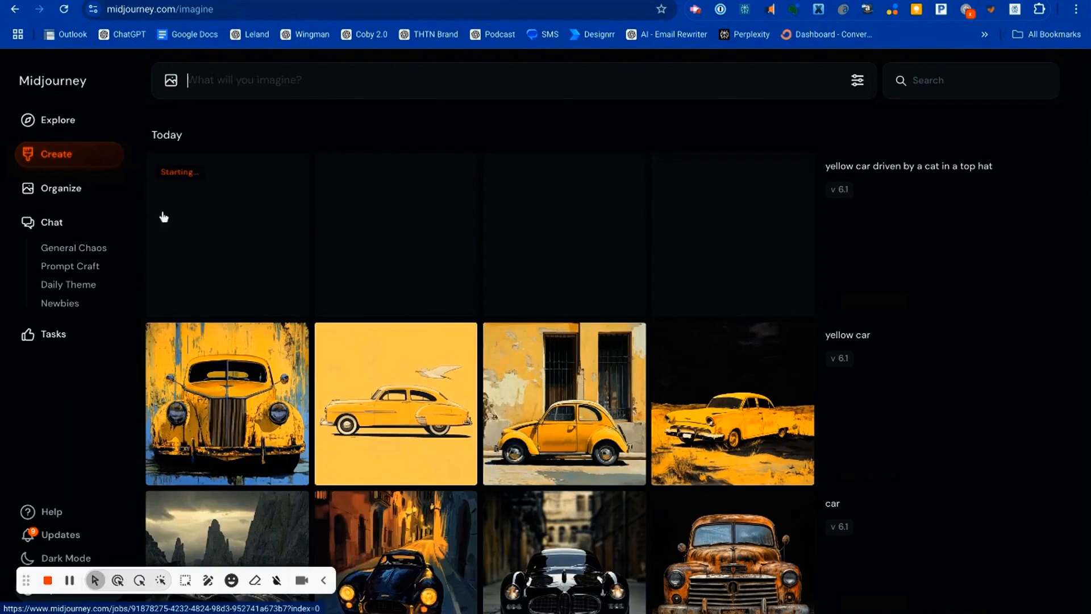
{"action": "scroll", "coordinate": [164, 218], "scroll_direction": "down", "scroll_amount": 3}
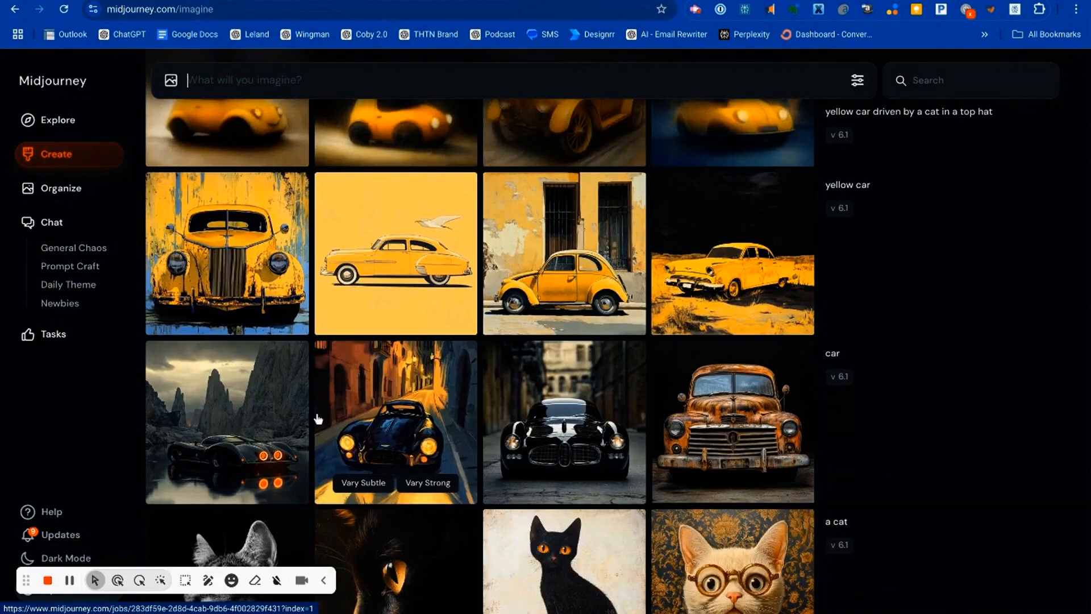
{"action": "scroll", "coordinate": [318, 419], "scroll_direction": "down", "scroll_amount": 2}
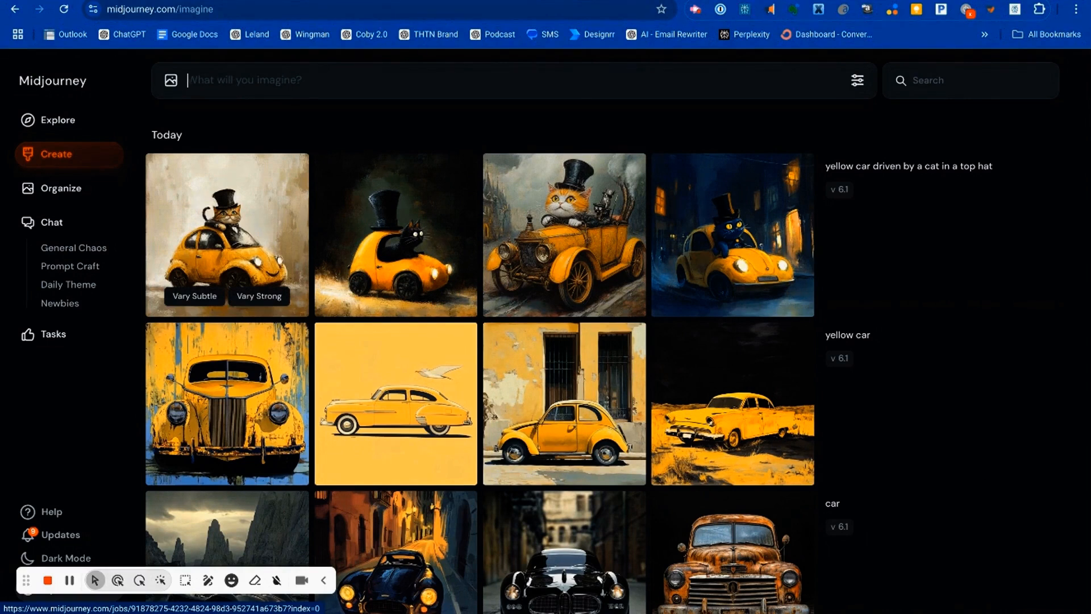
Step: Generate images from the prompt "people eating lunch on another planet"
{"action": "type", "text": "peoep"}
{"action": "type", "text": "ple"}
{"action": "type", "text": " eating "}
{"action": "type", "text": "lunch "}
{"action": "type", "text": "on ano"}
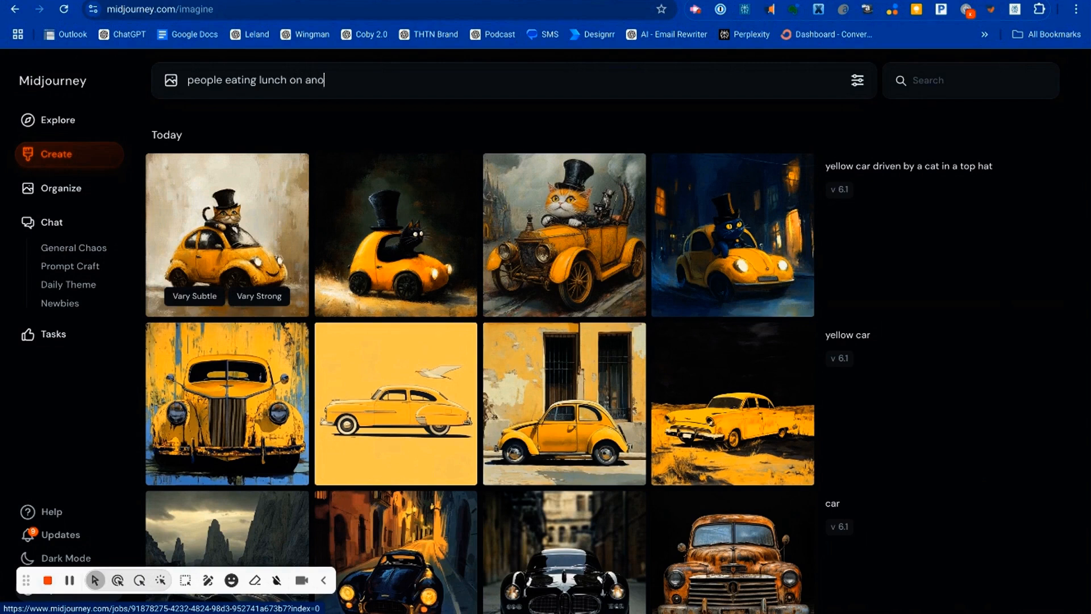
{"action": "type", "text": "ther planet"}
{"action": "key", "text": "Return"}
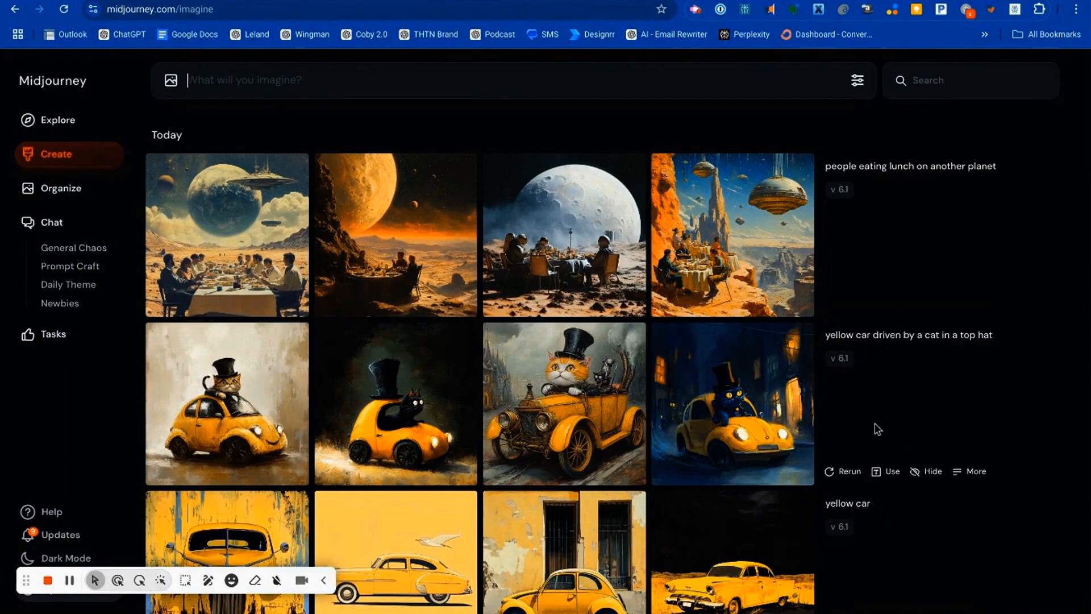
Step: View the fourth image of the planet lunch set enlarged, close it, and enlarge the first image
{"action": "left_click", "coordinate": [713, 252]}
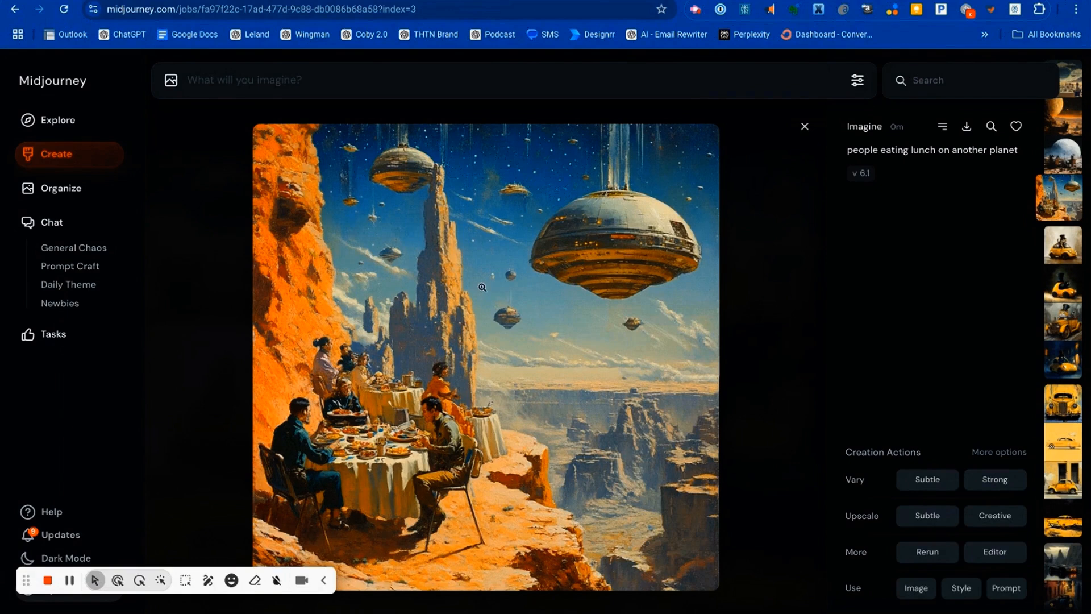
{"action": "left_click", "coordinate": [805, 128]}
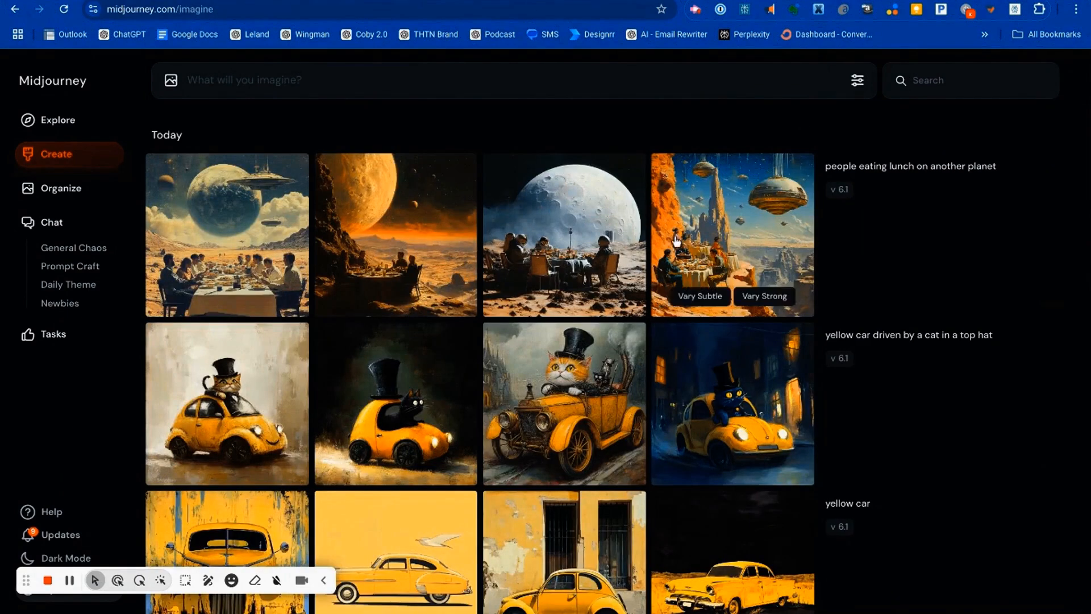
{"action": "left_click", "coordinate": [228, 270]}
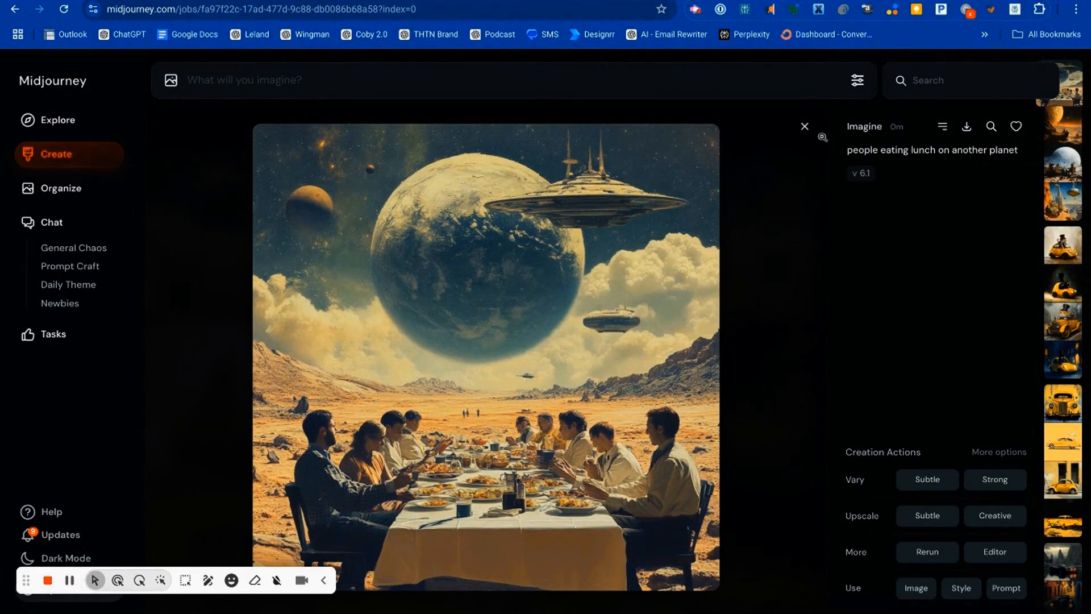
Step: Review the stylization control in the prompt settings and set the image size to Landscape with a 4:3 ratio
{"action": "left_click", "coordinate": [858, 82]}
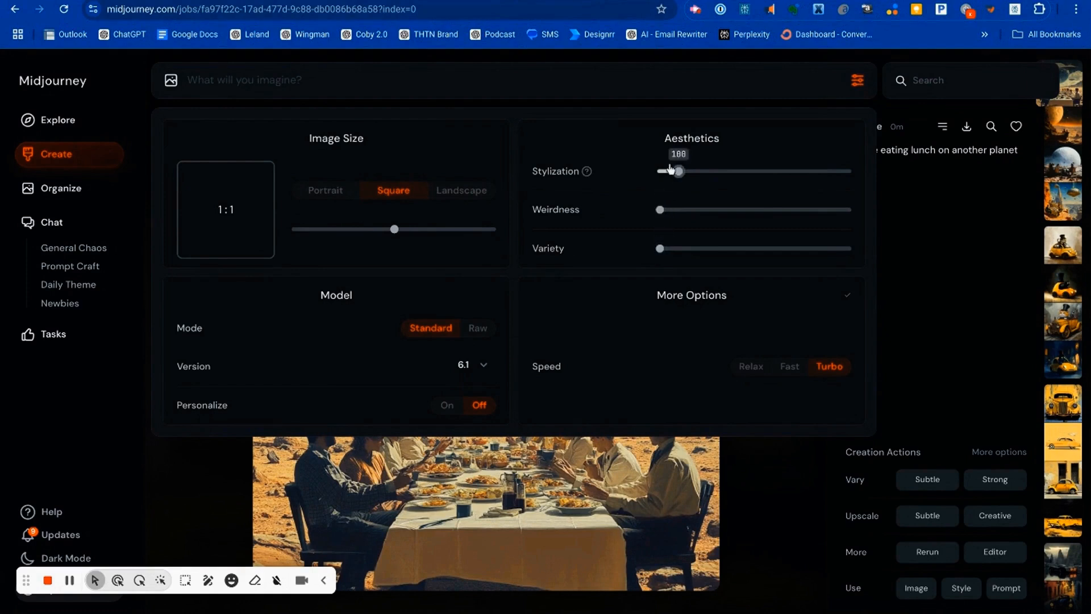
{"action": "mouse_move", "coordinate": [588, 171]}
{"action": "mouse_move", "coordinate": [691, 172]}
{"action": "mouse_move", "coordinate": [679, 171]}
{"action": "left_mouse_down"}
{"action": "mouse_move", "coordinate": [848, 183]}
{"action": "mouse_move", "coordinate": [679, 179]}
{"action": "left_mouse_up"}
{"action": "mouse_move", "coordinate": [678, 173]}
{"action": "left_click", "coordinate": [462, 193]}
{"action": "left_click", "coordinate": [924, 291]}
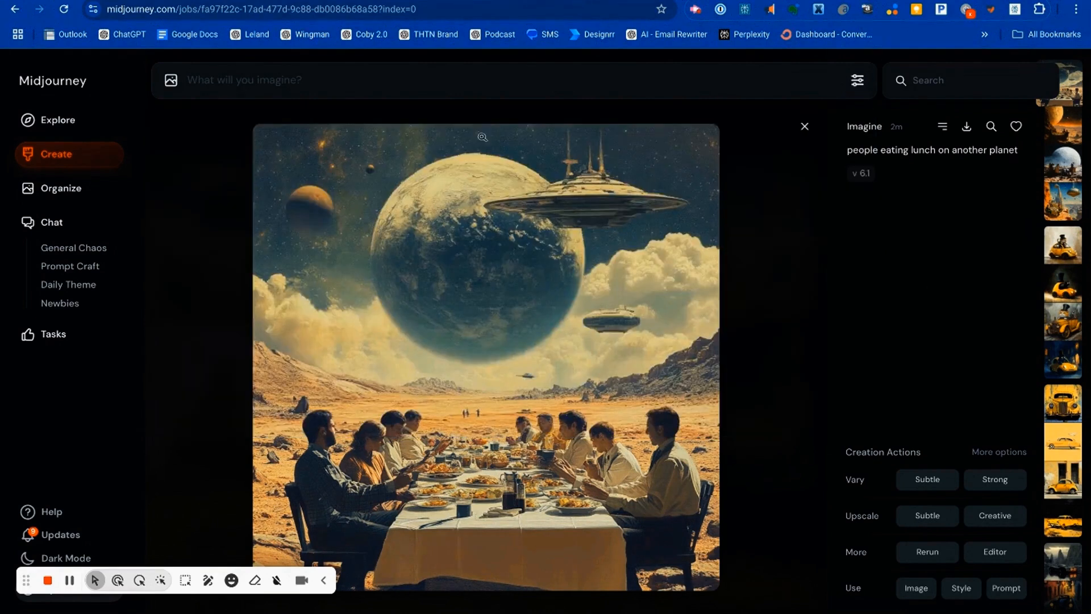
Step: Copy the enlarged image's prompt, submit it again with the current settings, and close the enlarged image
{"action": "left_click_drag", "start_coordinate": [847, 152], "coordinate": [1020, 162]}
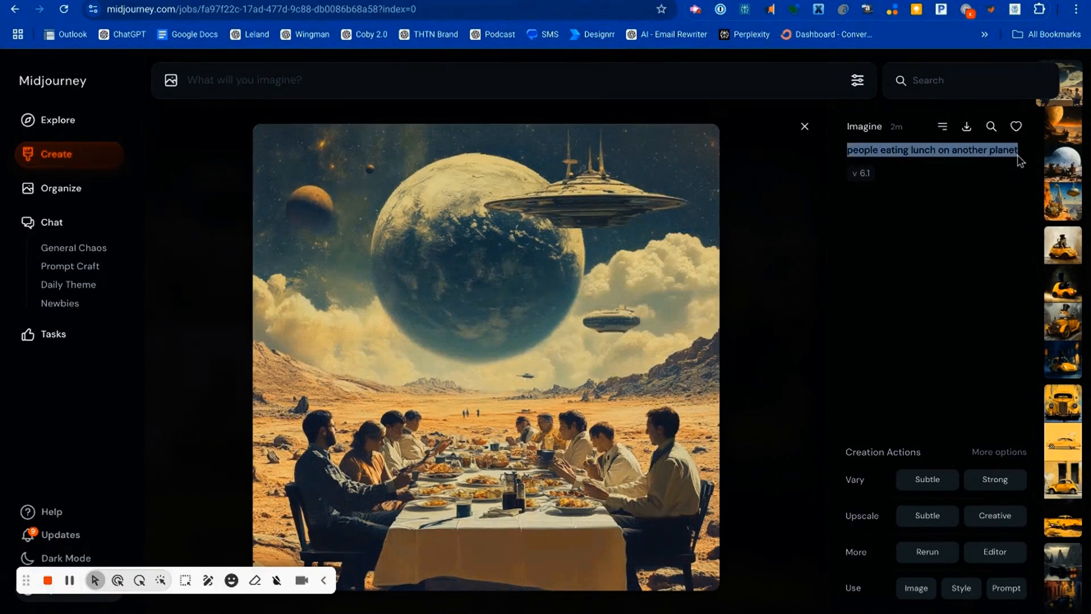
{"action": "key", "text": "ctrl+c"}
{"action": "left_click", "coordinate": [477, 78]}
{"action": "key", "text": "ctrl+v"}
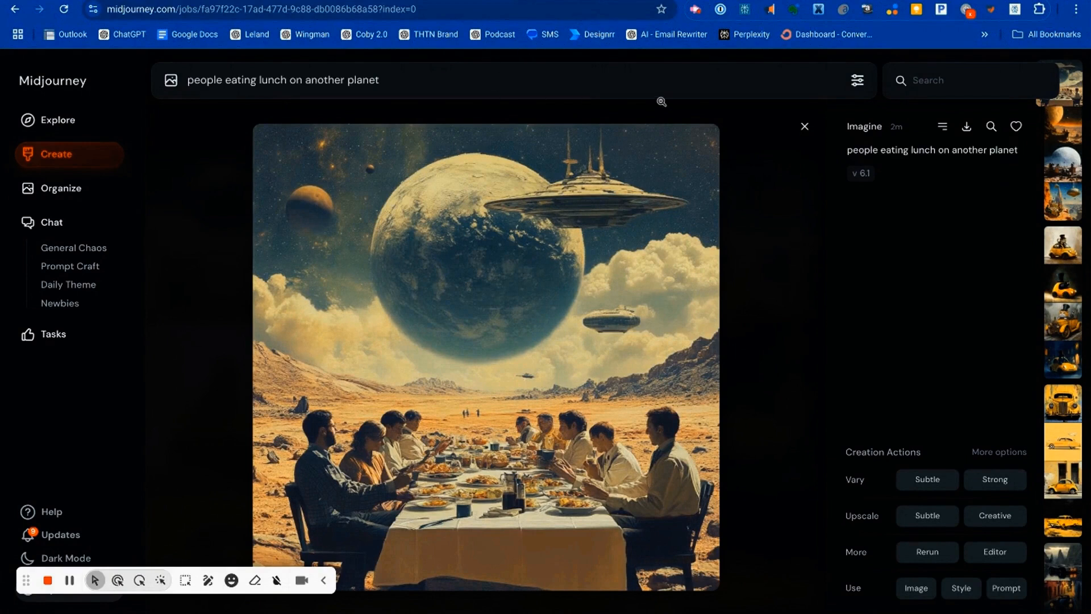
{"action": "key", "text": "Return"}
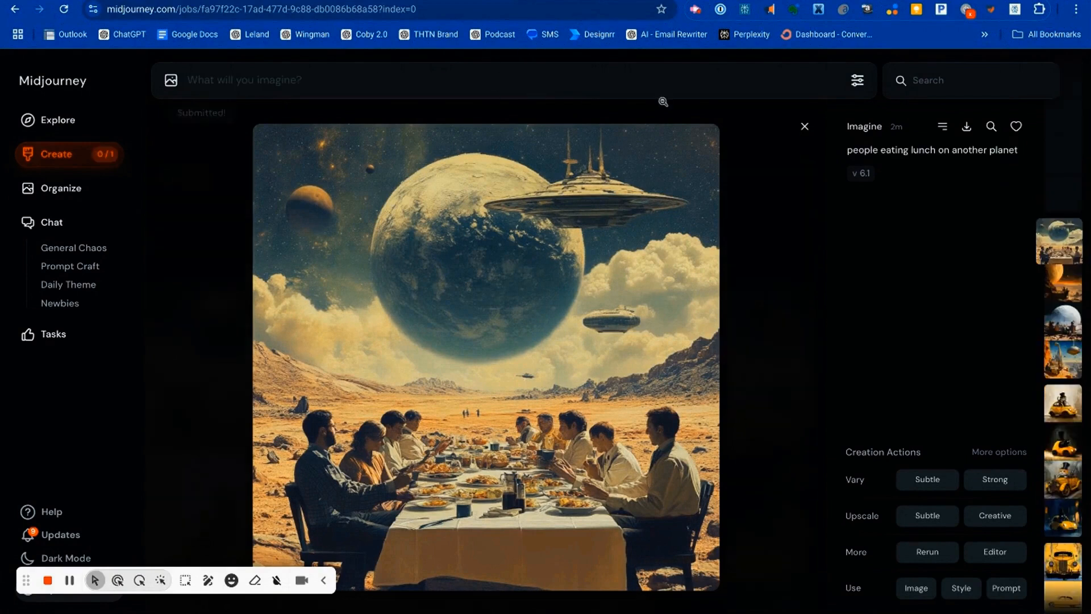
{"action": "left_click", "coordinate": [805, 127]}
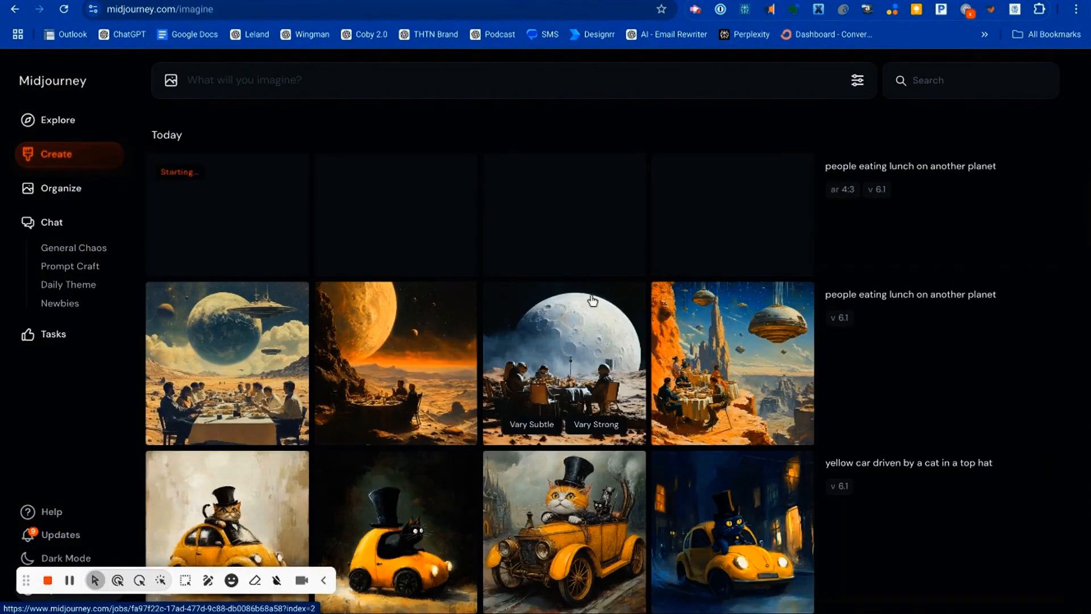
Step: Generate "people eating lunch on another planet" again with stylization set to 600
{"action": "left_click", "coordinate": [400, 80]}
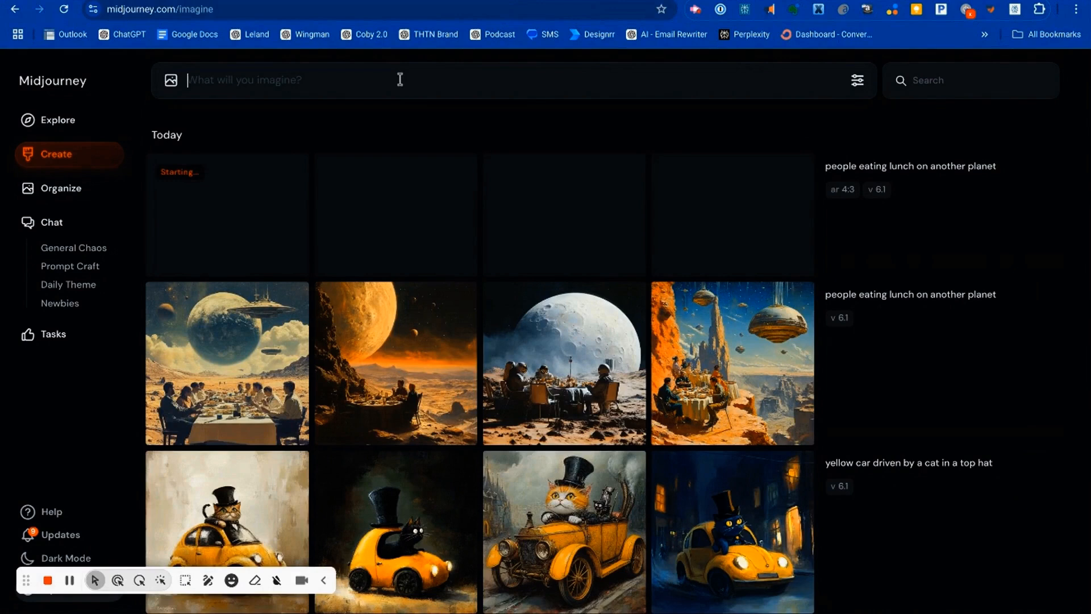
{"action": "key", "text": "ctrl+v"}
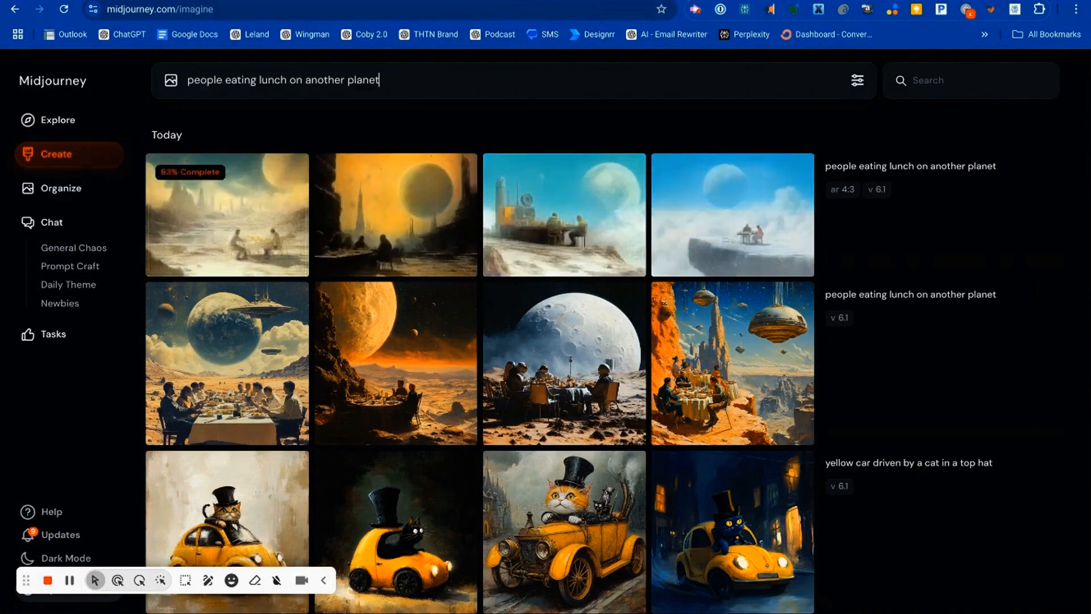
{"action": "left_click", "coordinate": [857, 81]}
{"action": "left_click_drag", "start_coordinate": [679, 172], "coordinate": [784, 174]}
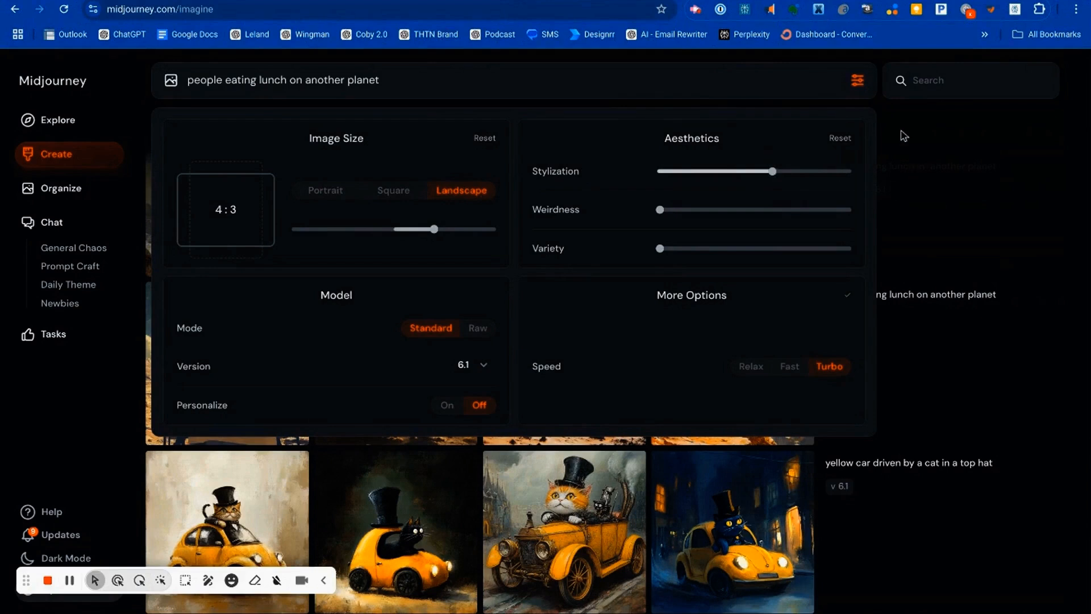
{"action": "left_click", "coordinate": [899, 134]}
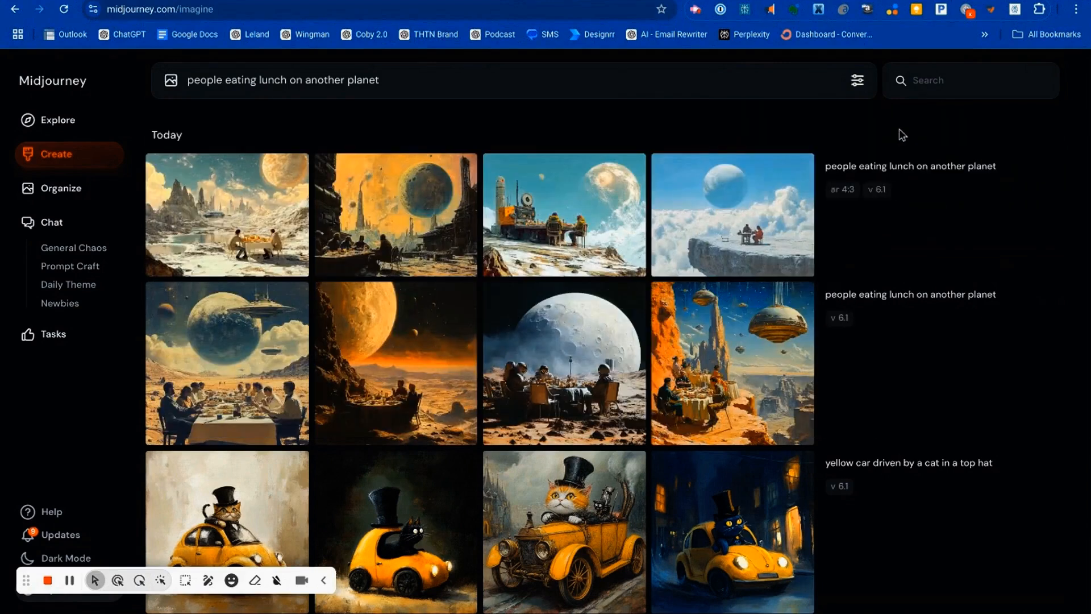
{"action": "left_click", "coordinate": [809, 83]}
{"action": "key", "text": "Return"}
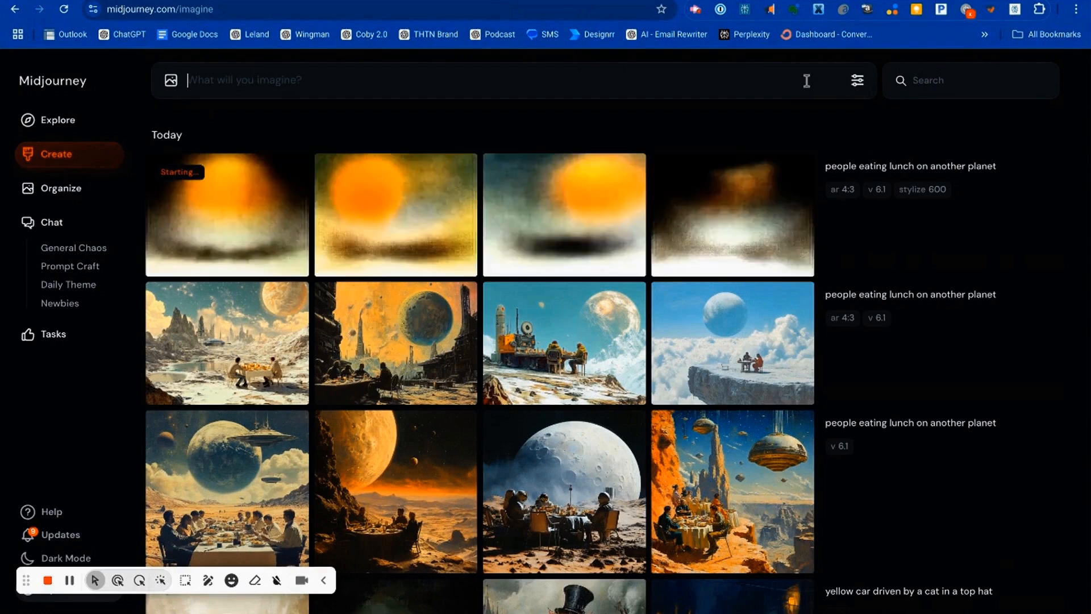
Step: Generate "people eating lunch on another planet" again with stylization set to 900, weirdness to 2400 and variety to 30
{"action": "key", "text": "ctrl+v"}
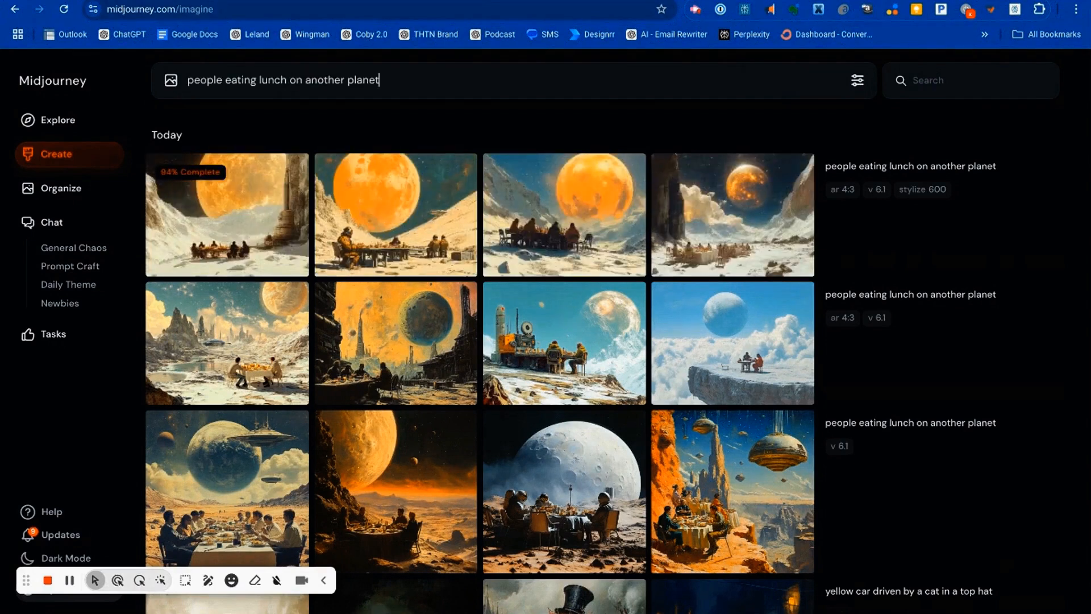
{"action": "left_click", "coordinate": [858, 81]}
{"action": "mouse_move", "coordinate": [775, 174]}
{"action": "left_click_drag", "start_coordinate": [774, 174], "coordinate": [830, 173]}
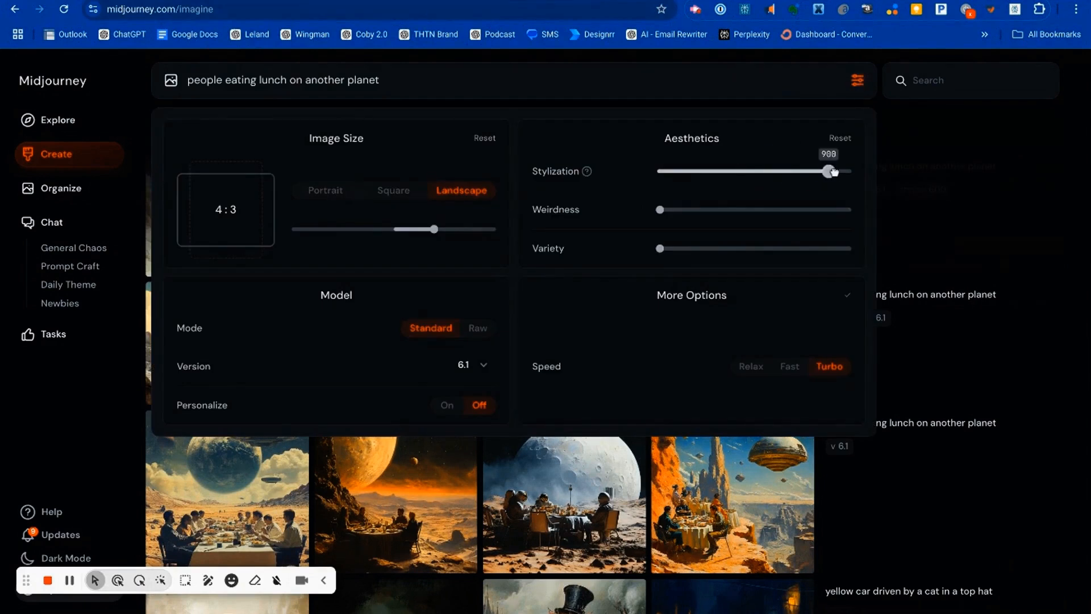
{"action": "left_click", "coordinate": [810, 209]}
{"action": "left_click", "coordinate": [719, 249]}
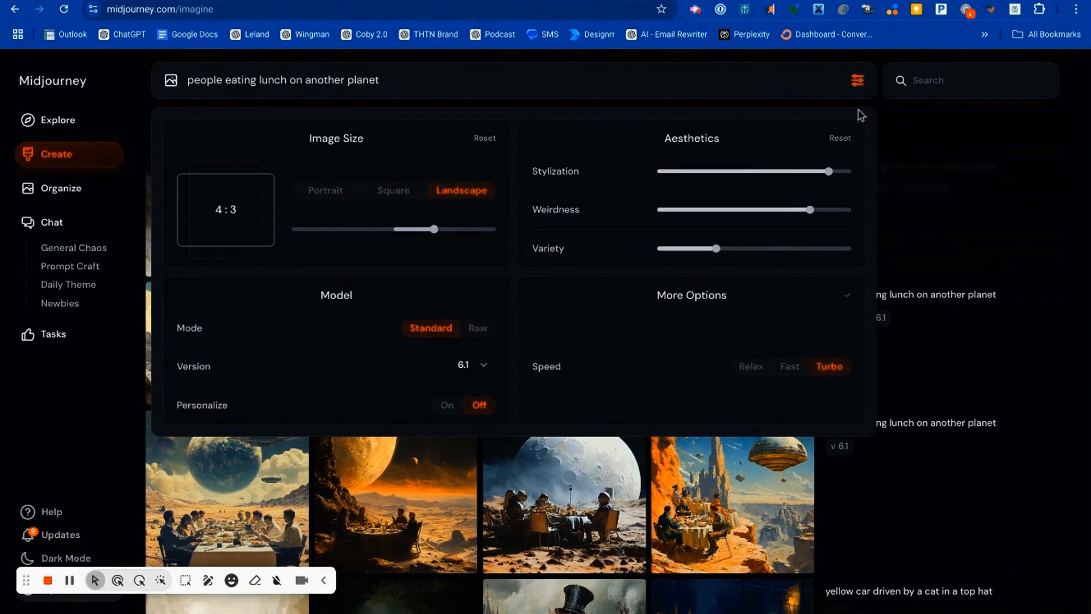
{"action": "left_click", "coordinate": [920, 141]}
{"action": "left_click", "coordinate": [481, 84]}
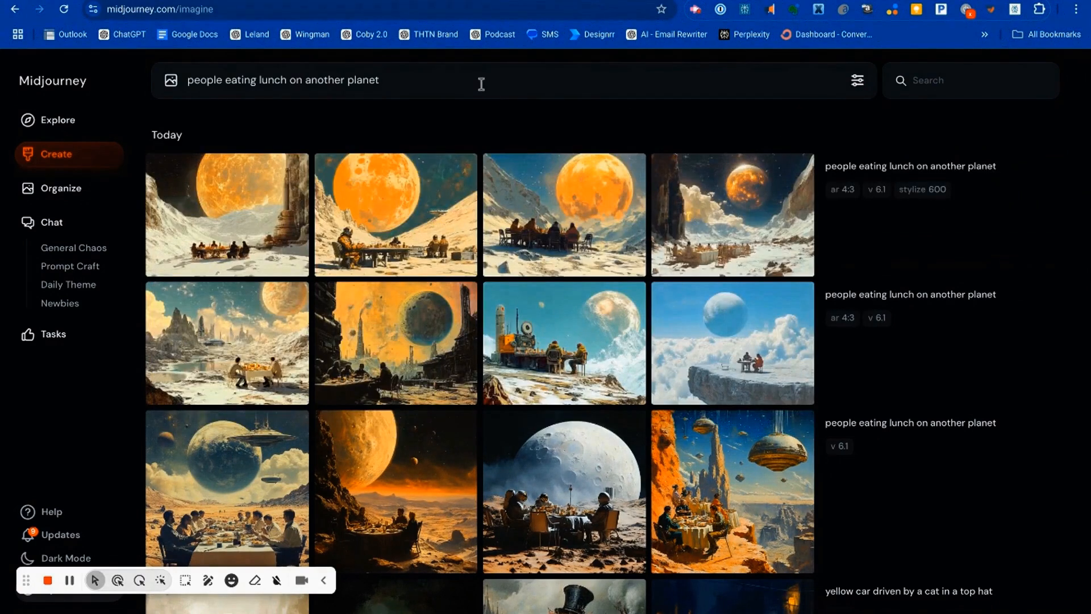
{"action": "key", "text": "Return"}
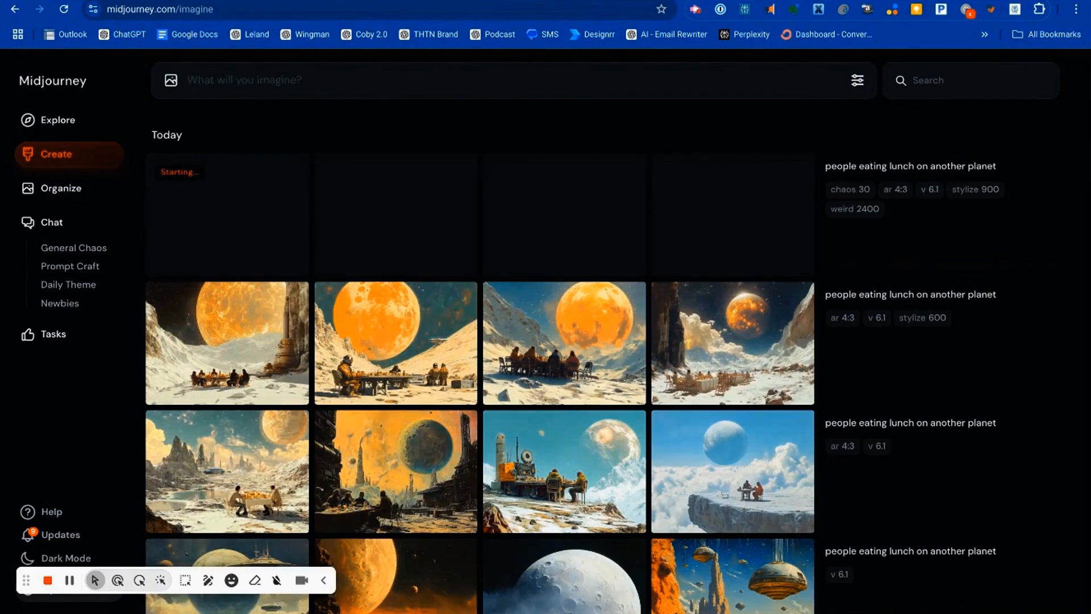
Step: Enlarge the first 4:3 planet lunch image made without stylization and compare it with the stylization 600 images
{"action": "left_click", "coordinate": [230, 449]}
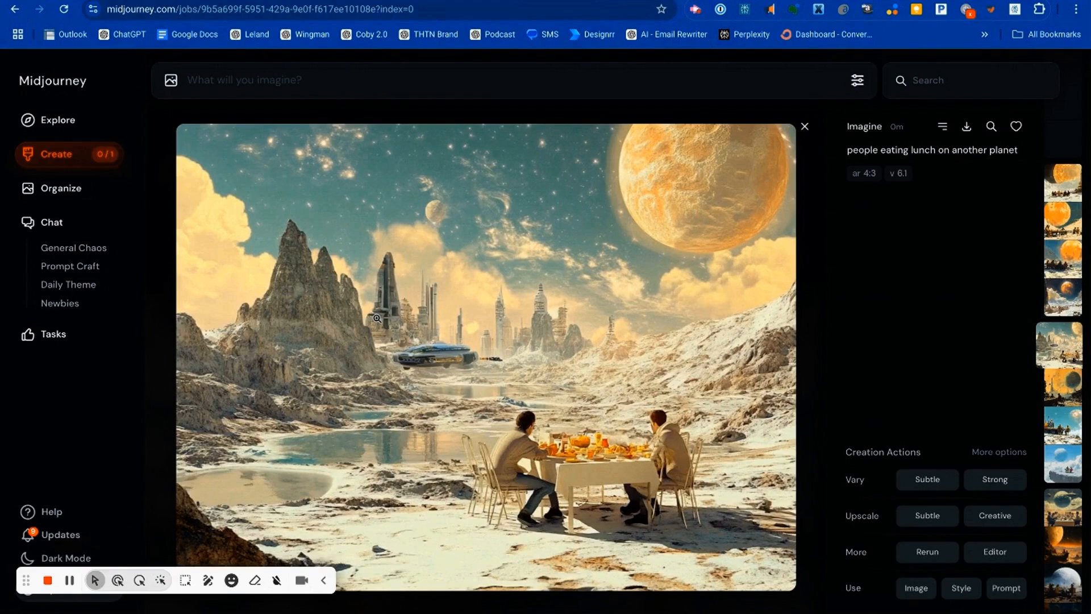
{"action": "key", "text": "Left"}
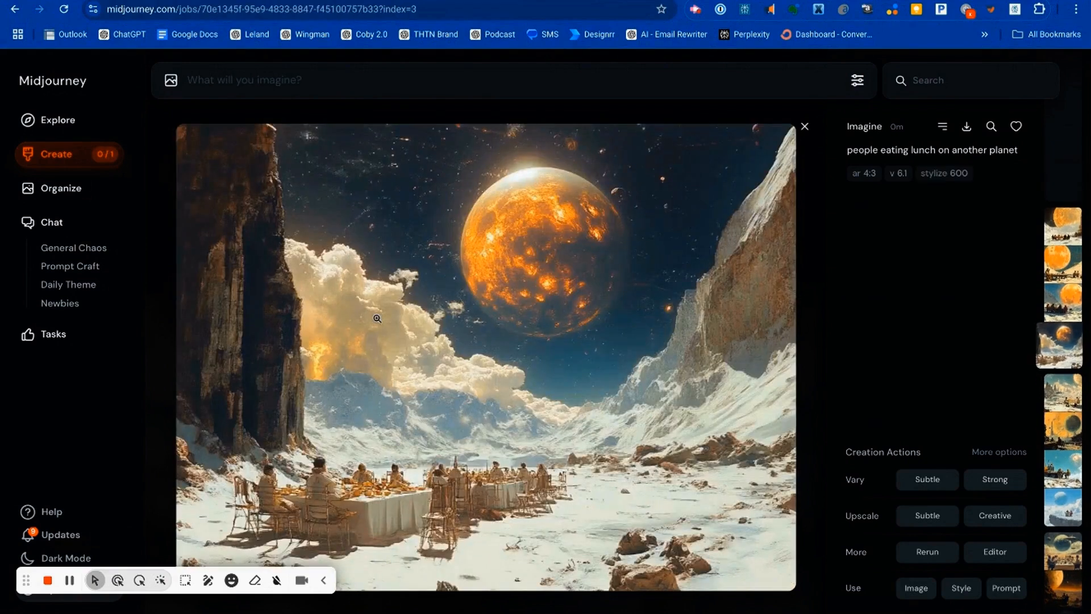
{"action": "key", "text": "Left"}
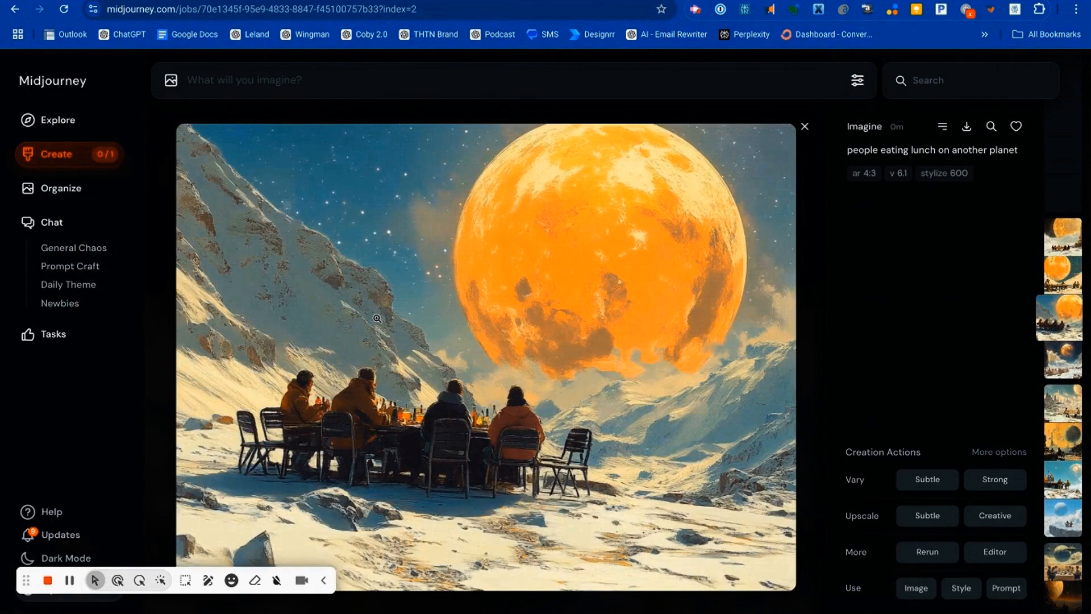
{"action": "key", "text": "Left"}
{"action": "key", "text": "Right"}
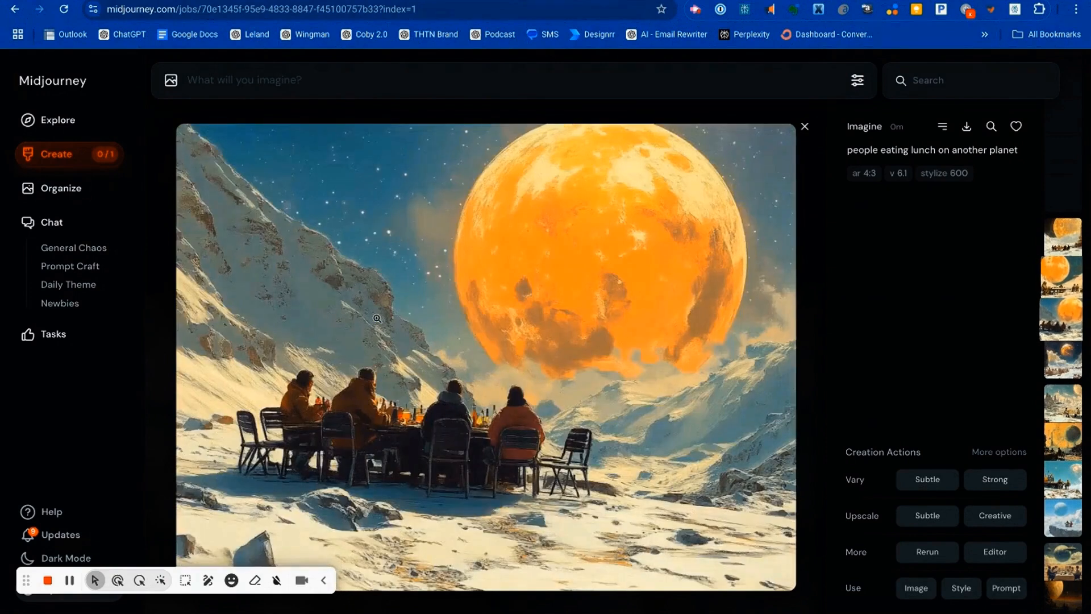
{"action": "key", "text": "Left"}
{"action": "key", "text": "Left"}
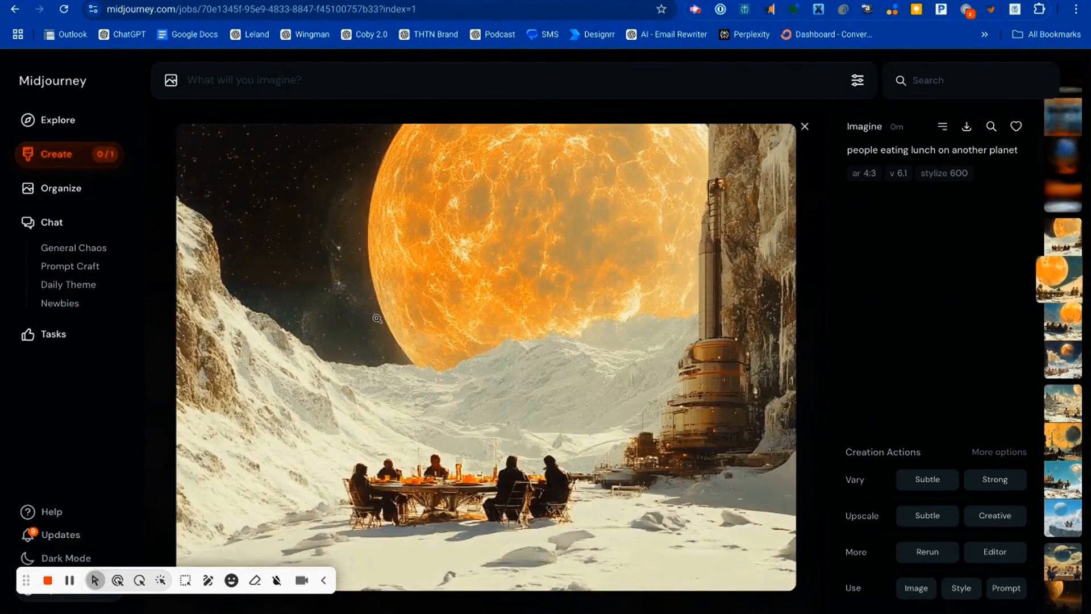
{"action": "key", "text": "Left"}
{"action": "key", "text": "Left"}
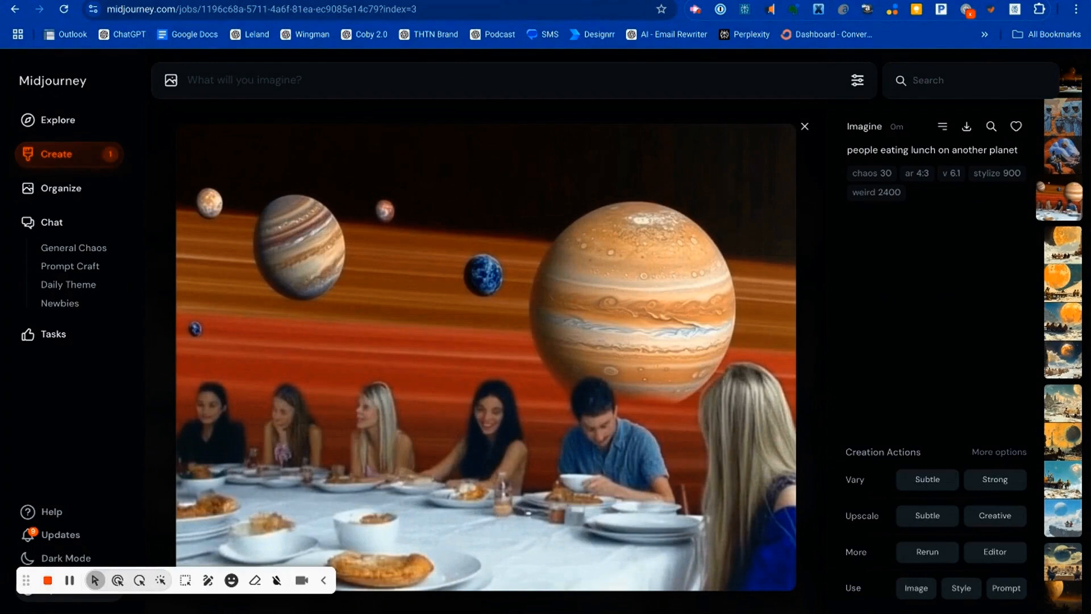
Step: View all four images of the stylization 900, weirdness 2400 set enlarged, close the view, and compare the sets in the gallery
{"action": "key", "text": "Left"}
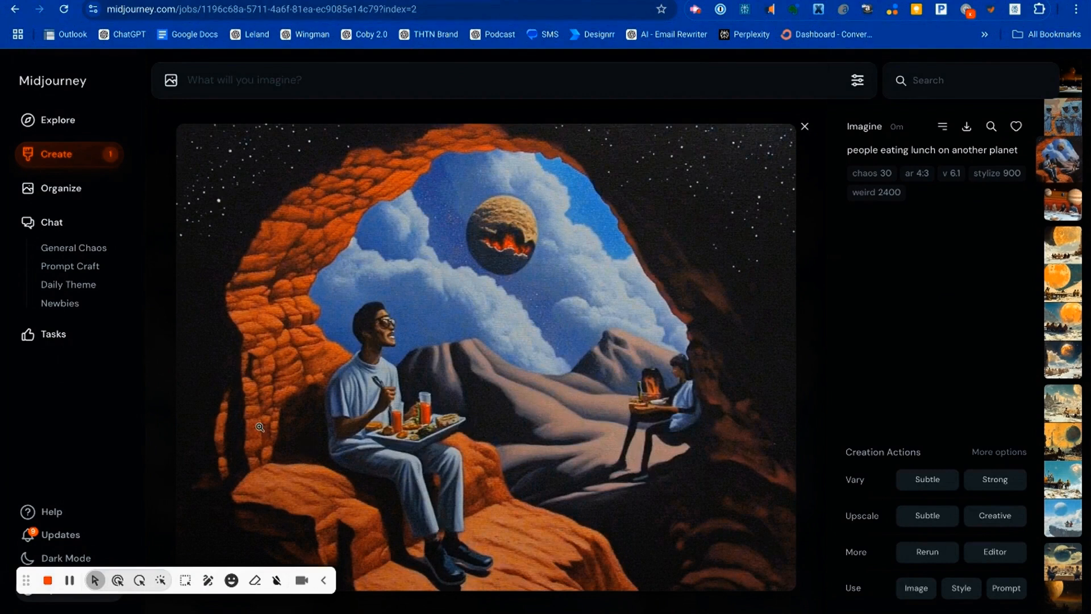
{"action": "key", "text": "Left"}
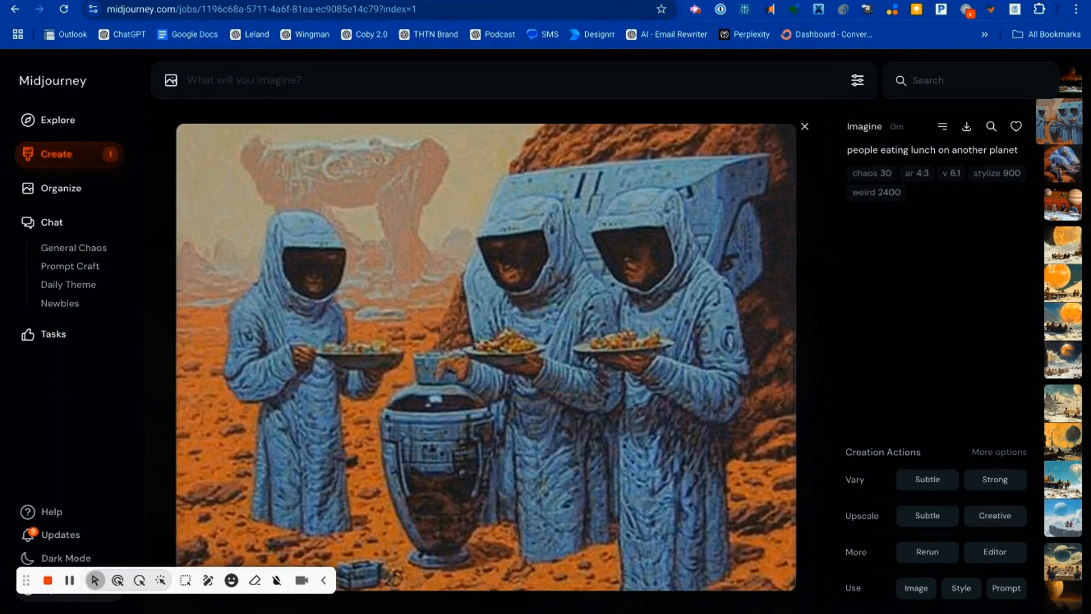
{"action": "key", "text": "Left"}
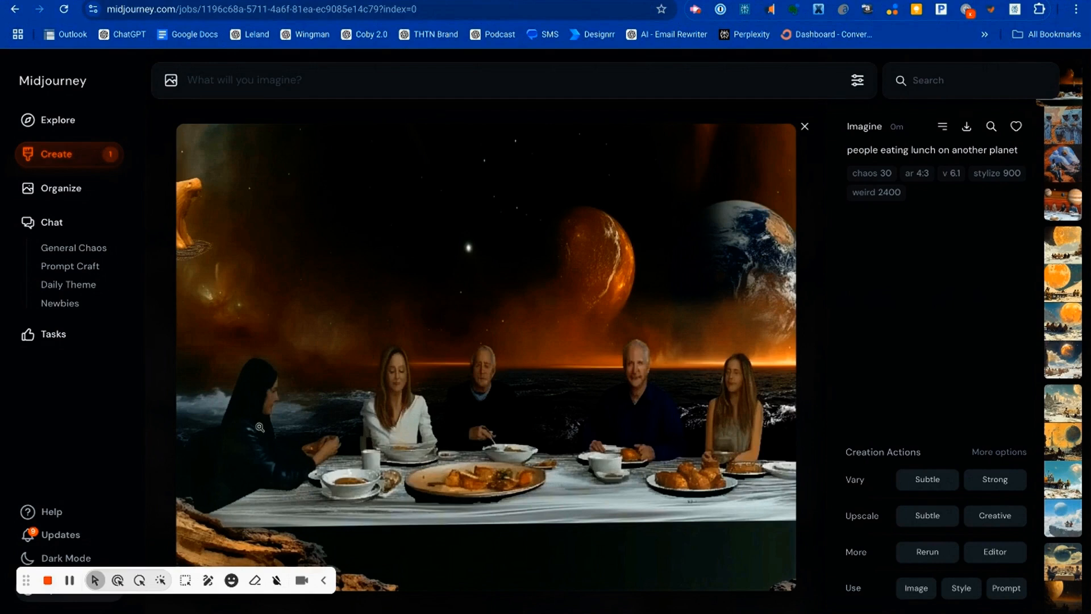
{"action": "left_click", "coordinate": [806, 127]}
{"action": "scroll", "coordinate": [415, 398], "scroll_direction": "down", "scroll_amount": 6}
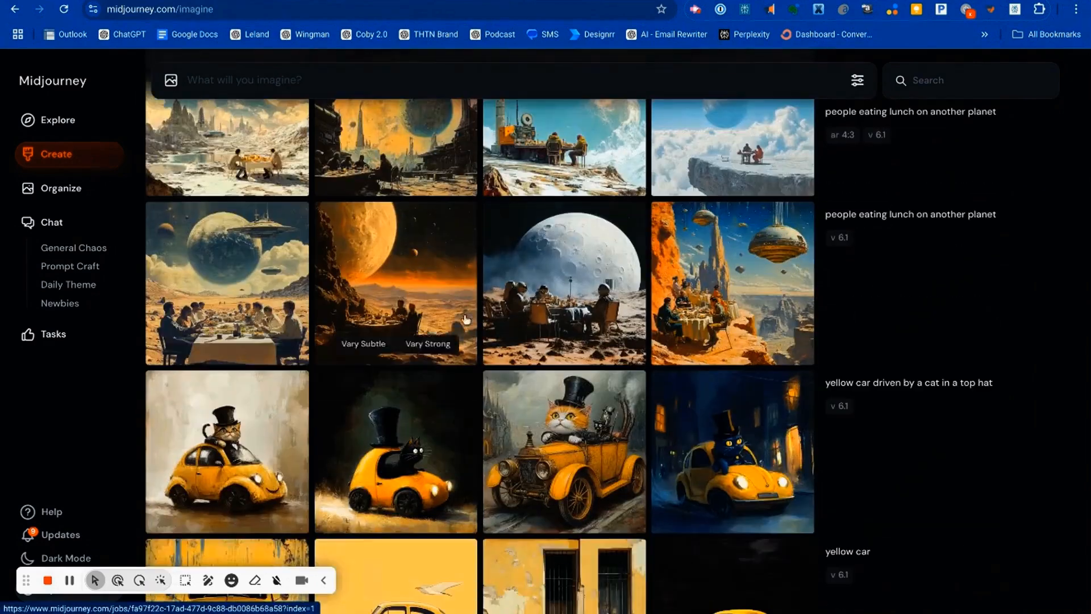
{"action": "scroll", "coordinate": [563, 318], "scroll_direction": "up", "scroll_amount": 5}
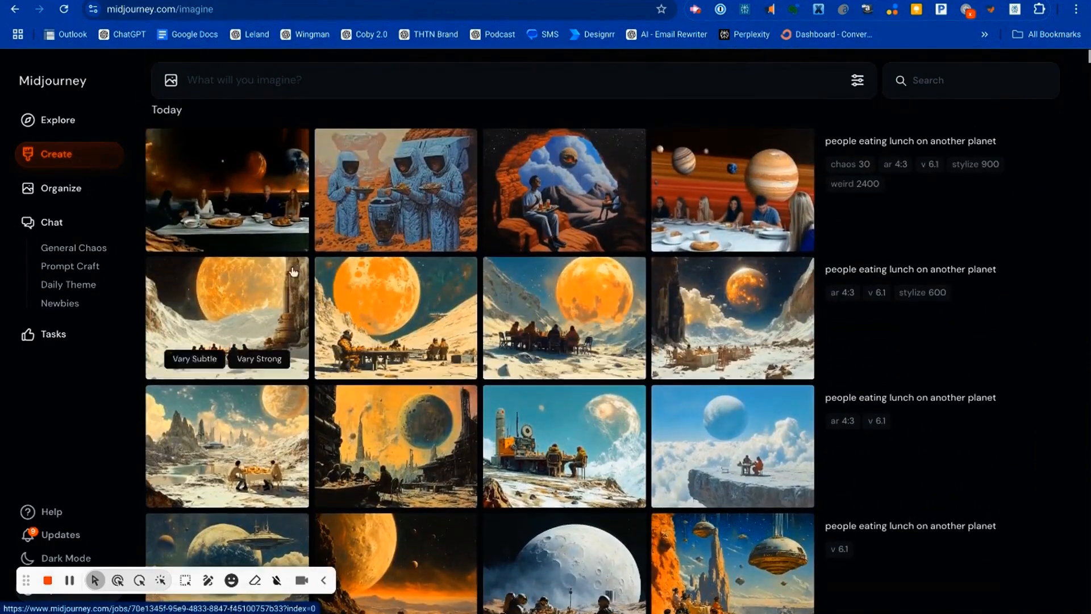
{"action": "scroll", "coordinate": [588, 333], "scroll_direction": "up", "scroll_amount": 1}
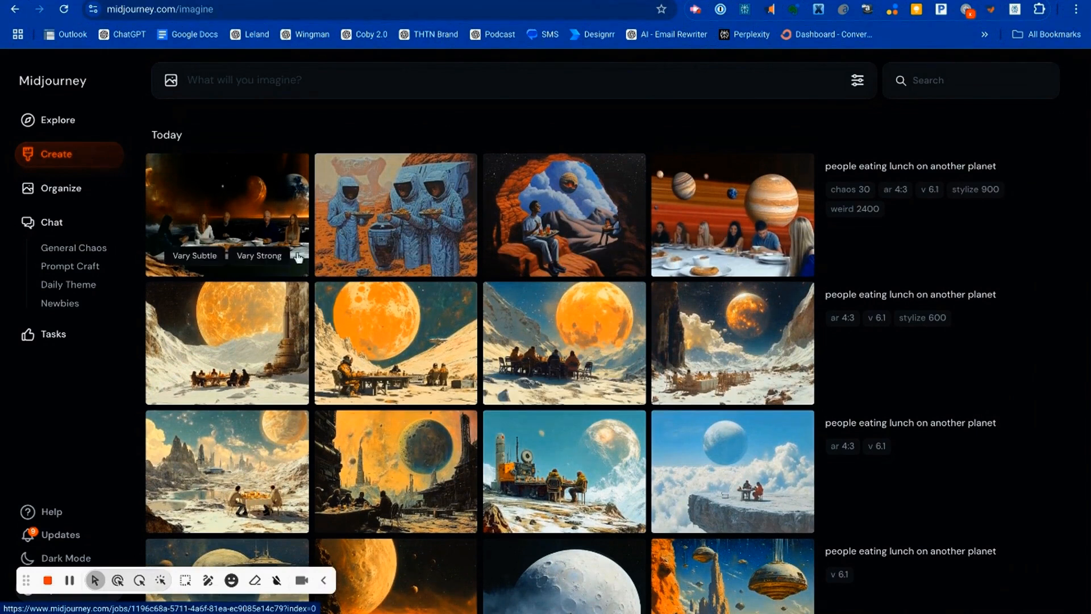
{"action": "left_click", "coordinate": [696, 14]}
{"action": "left_click", "coordinate": [679, 97]}
Step: Examine how the lettering is rendered in the images for "A sign that says hello" and "A sign that says no"
{"action": "scroll", "coordinate": [705, 267], "scroll_direction": "down", "scroll_amount": 1}
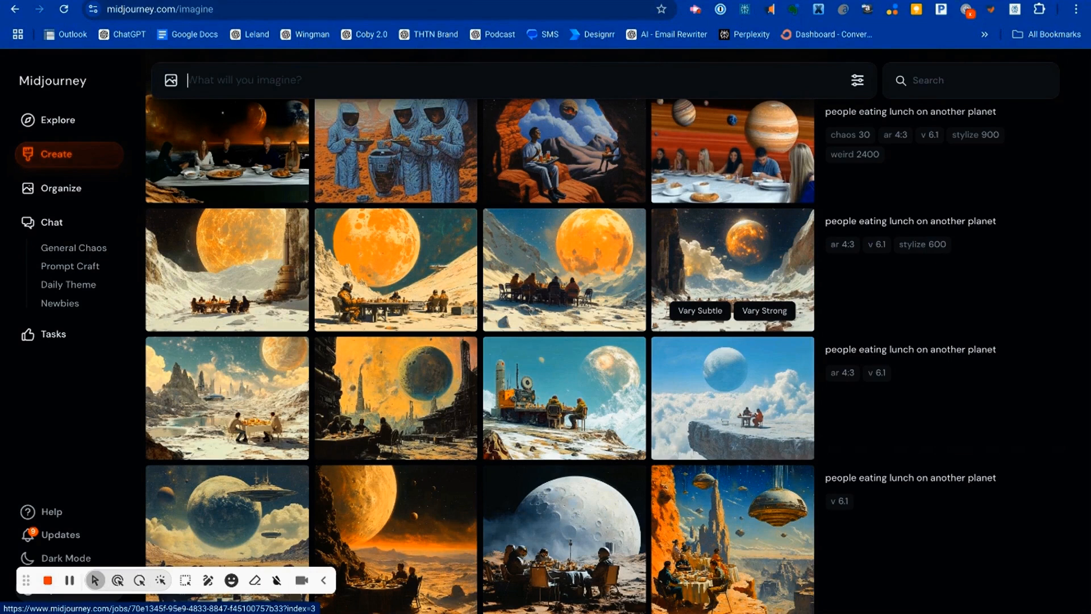
{"action": "scroll", "coordinate": [701, 331], "scroll_direction": "up", "scroll_amount": 1}
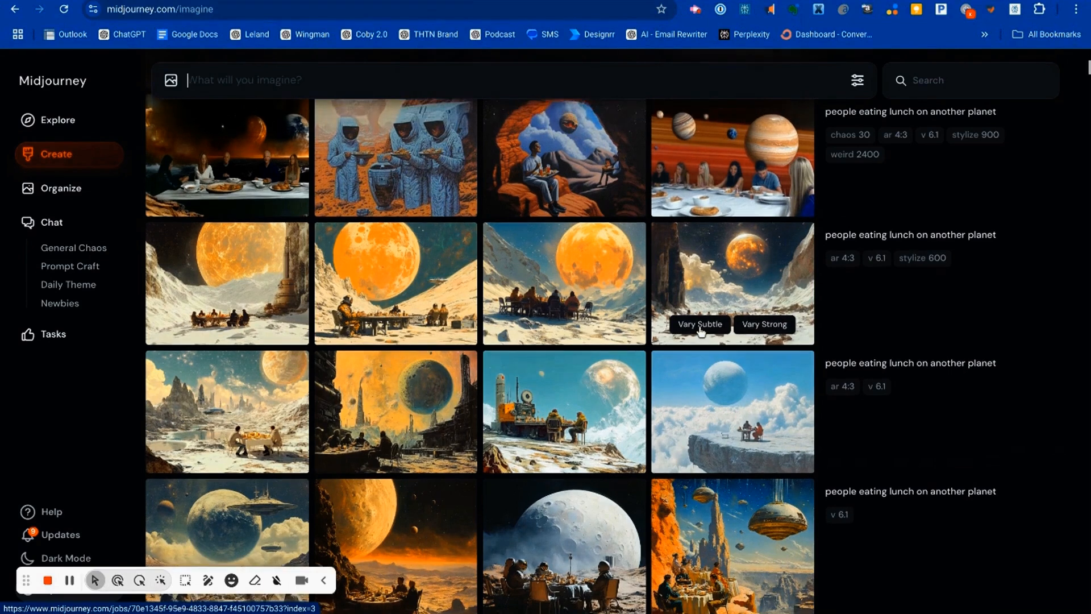
{"action": "scroll", "coordinate": [702, 331], "scroll_direction": "up", "scroll_amount": 2}
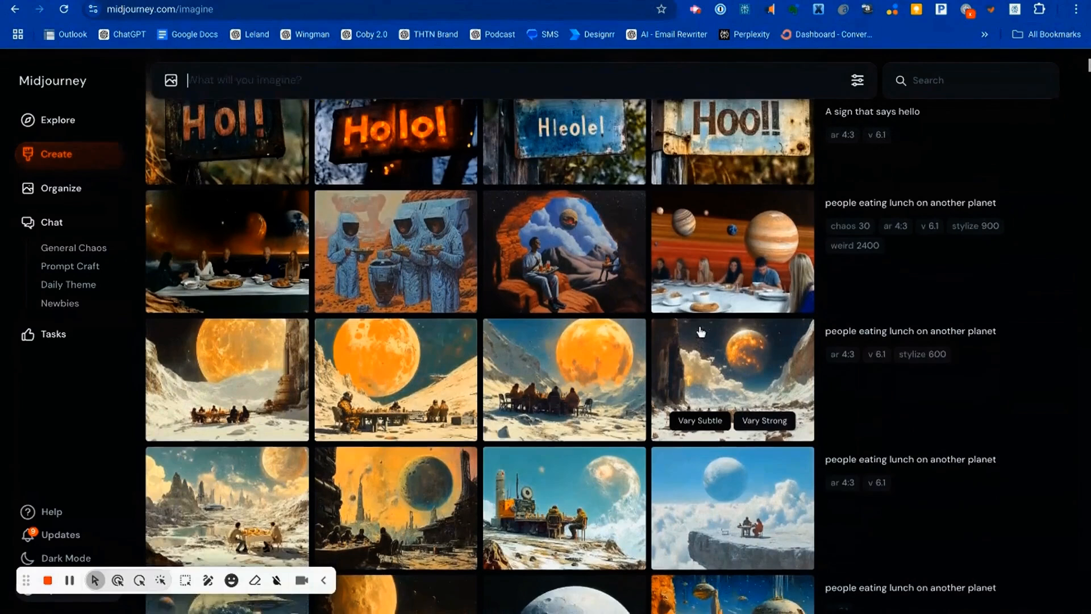
{"action": "scroll", "coordinate": [702, 332], "scroll_direction": "up", "scroll_amount": 1}
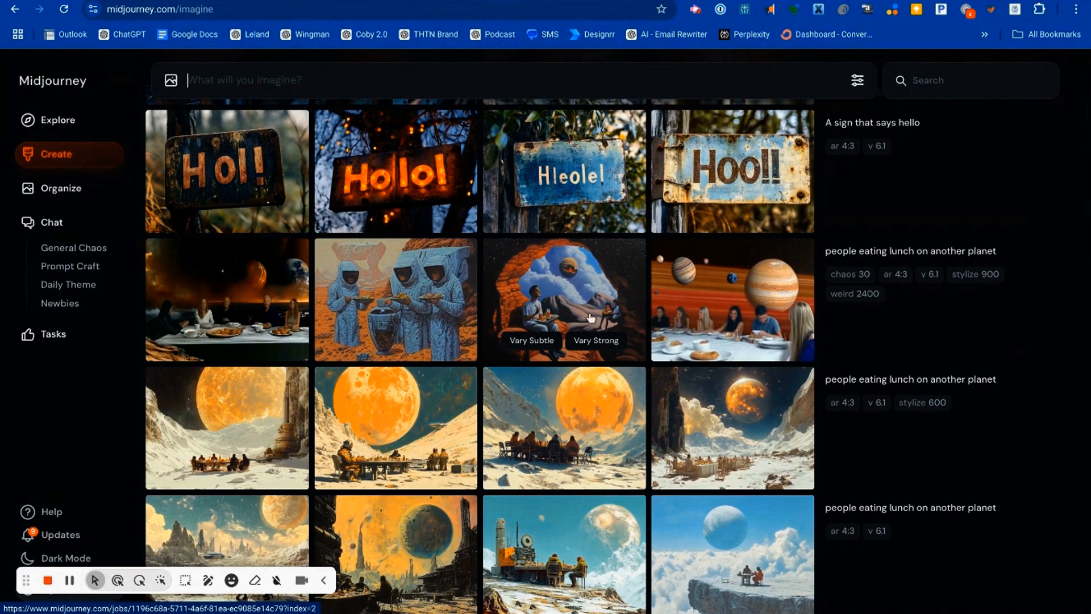
{"action": "scroll", "coordinate": [565, 355], "scroll_direction": "up", "scroll_amount": 1}
{"action": "scroll", "coordinate": [564, 355], "scroll_direction": "up", "scroll_amount": 1}
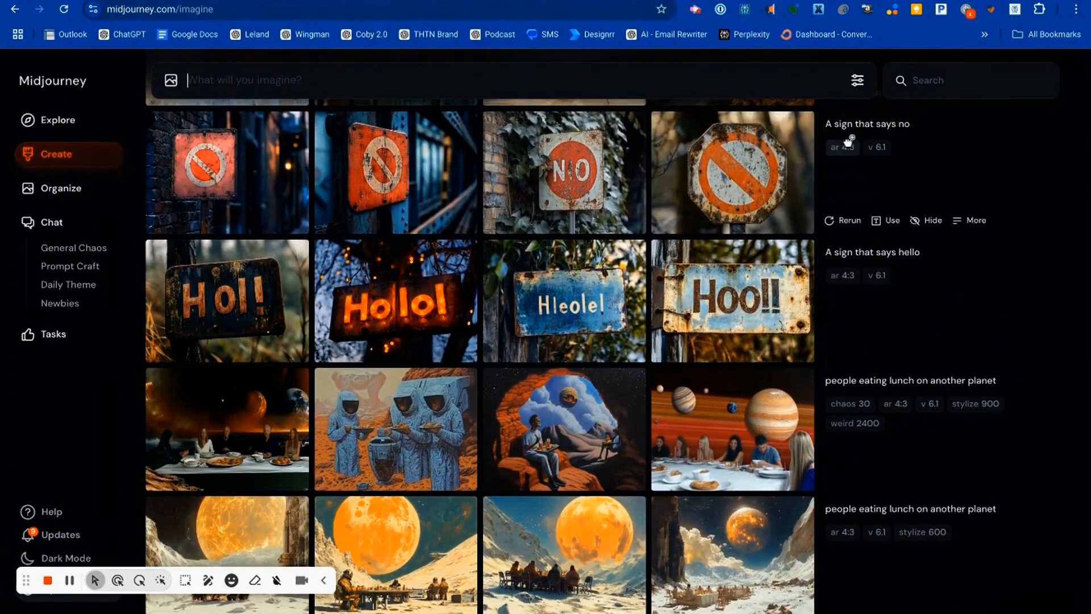
{"action": "mouse_move", "coordinate": [196, 171]}
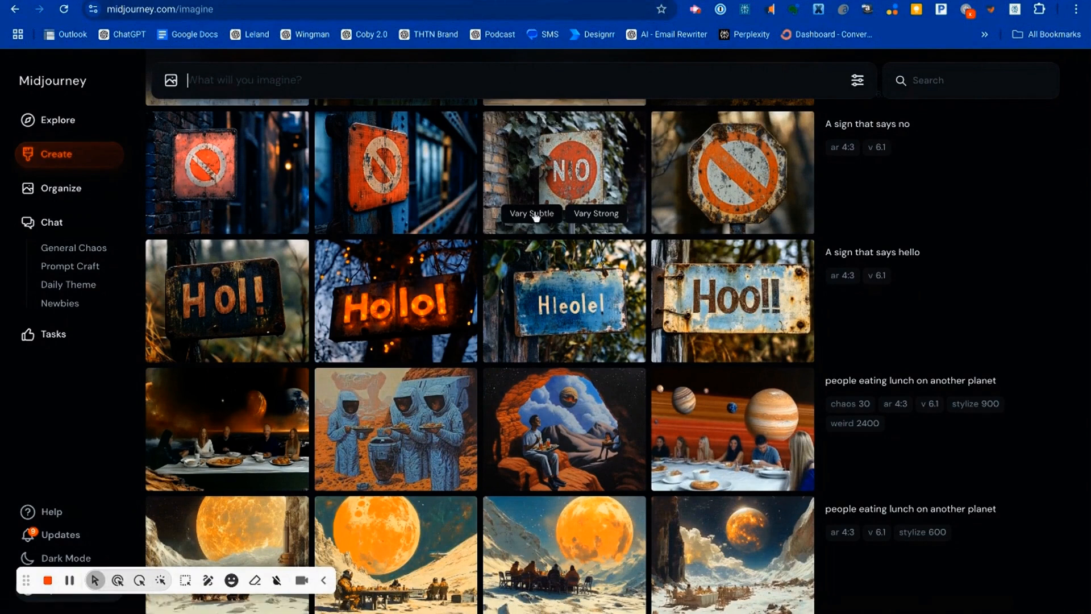
Step: Compare the sign images whose prompts put the wording in quotation marks and enlarge the first "The Hi Tech Nomad" image
{"action": "scroll", "coordinate": [534, 216], "scroll_direction": "down", "scroll_amount": 1}
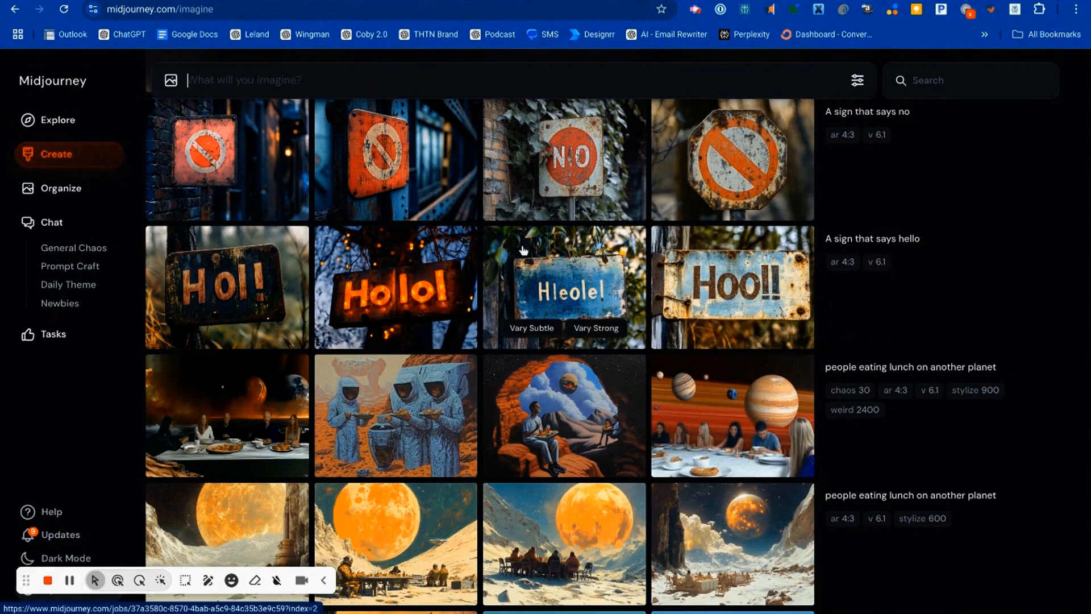
{"action": "scroll", "coordinate": [523, 250], "scroll_direction": "up", "scroll_amount": 3}
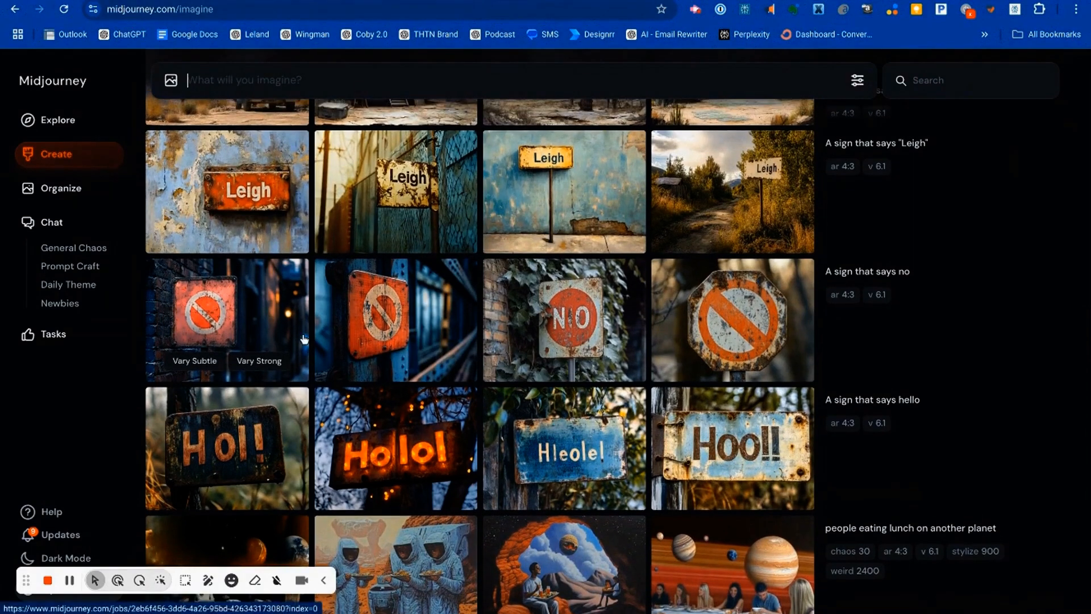
{"action": "scroll", "coordinate": [823, 189], "scroll_direction": "up", "scroll_amount": 3}
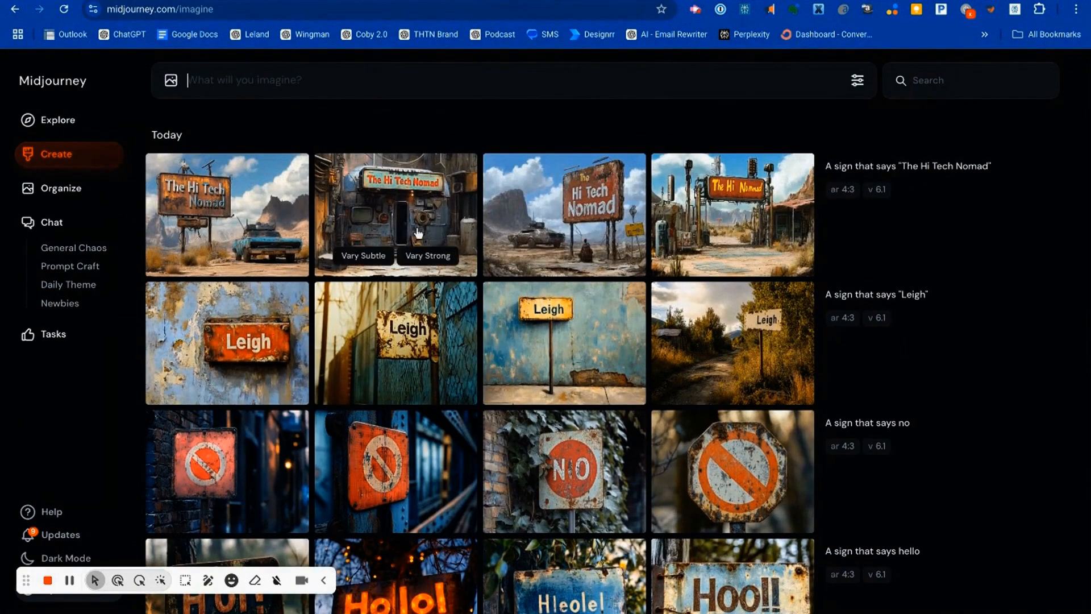
{"action": "left_click", "coordinate": [254, 227]}
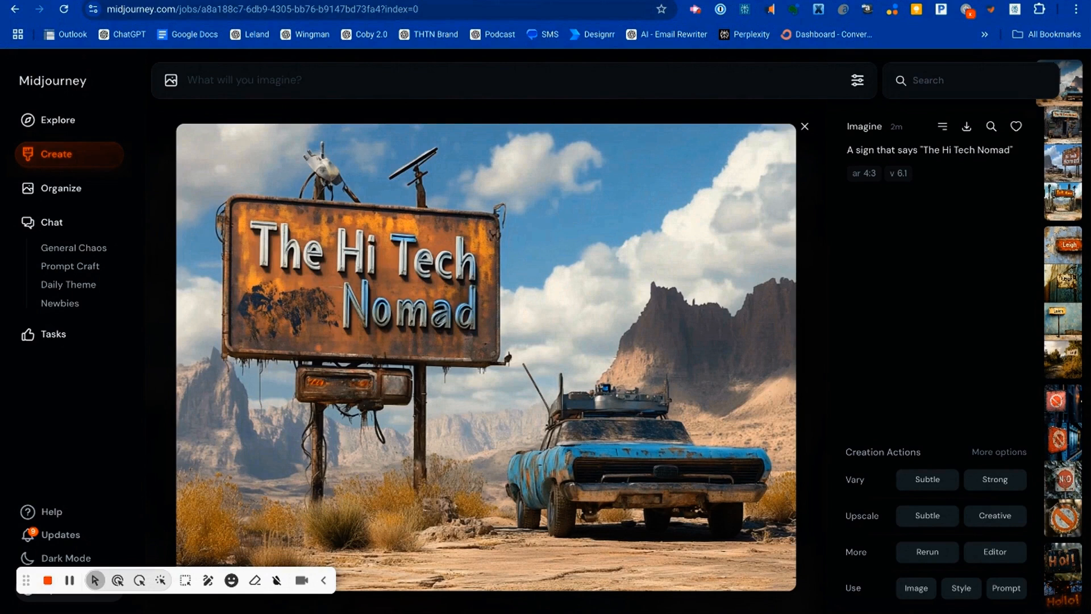
{"action": "left_click", "coordinate": [696, 10]}
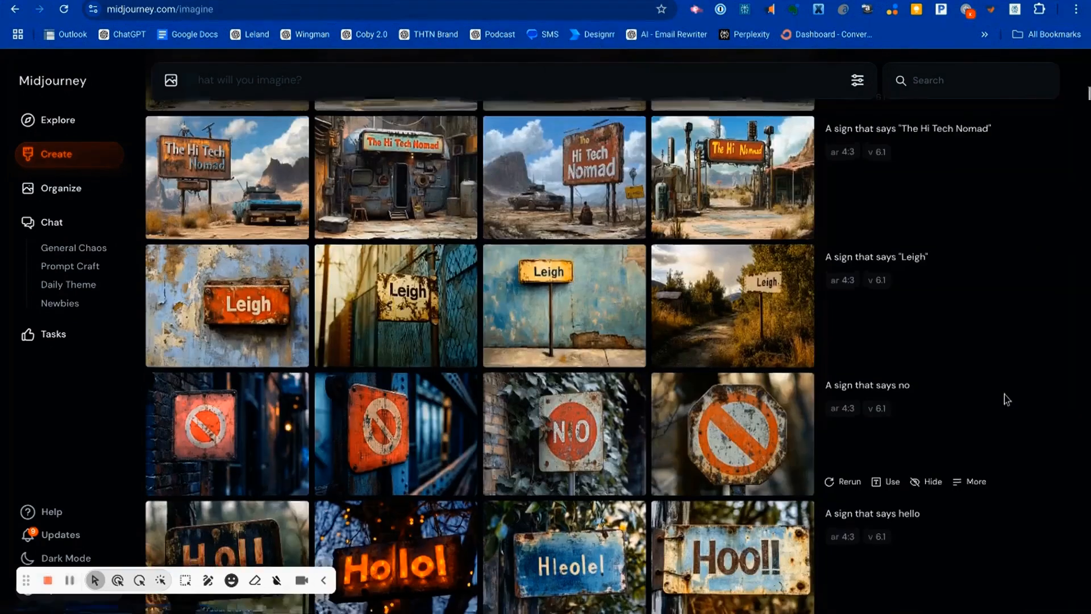
Step: Examine the images of the "The Hi Tech Nomad" sign and a broken rocketship with "Thunderbird 1" written on the side
{"action": "scroll", "coordinate": [1005, 399], "scroll_direction": "up", "scroll_amount": 1}
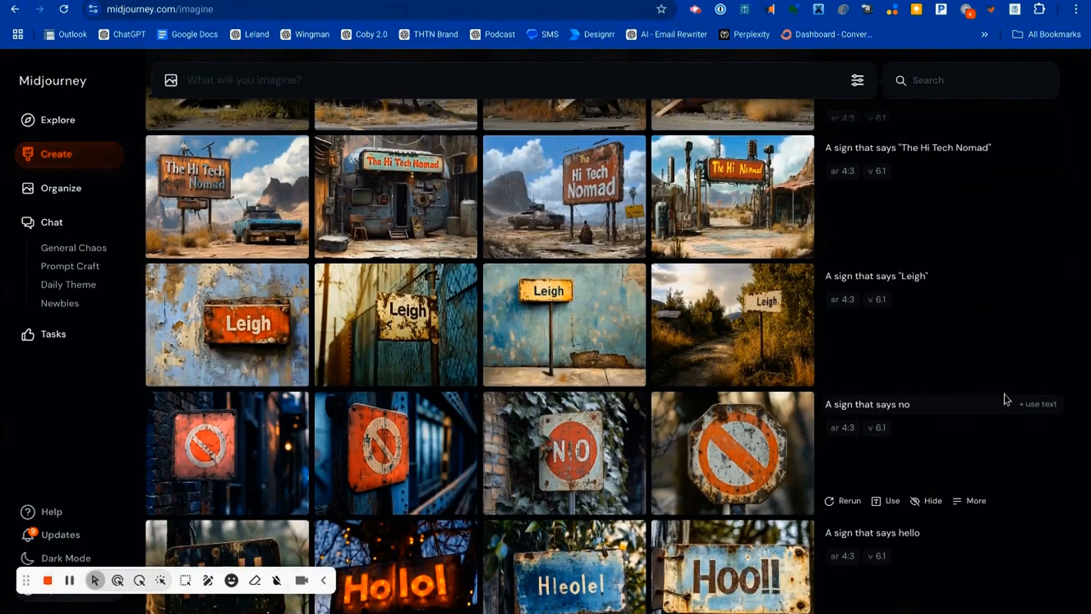
{"action": "scroll", "coordinate": [1005, 394], "scroll_direction": "up", "scroll_amount": 1}
{"action": "scroll", "coordinate": [1007, 399], "scroll_direction": "up", "scroll_amount": 1}
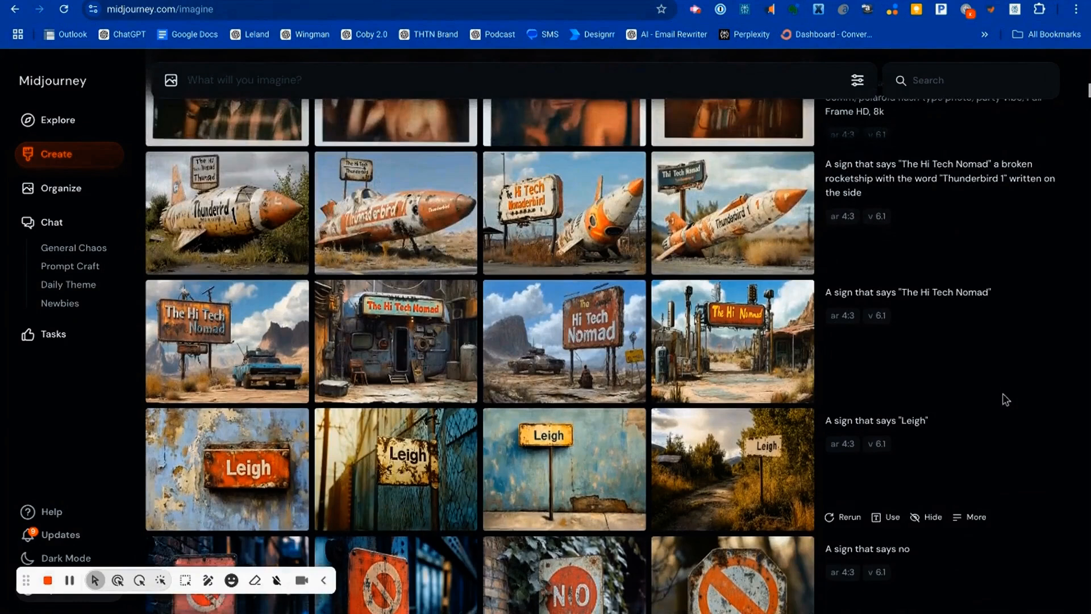
{"action": "scroll", "coordinate": [1005, 400], "scroll_direction": "down", "scroll_amount": 1}
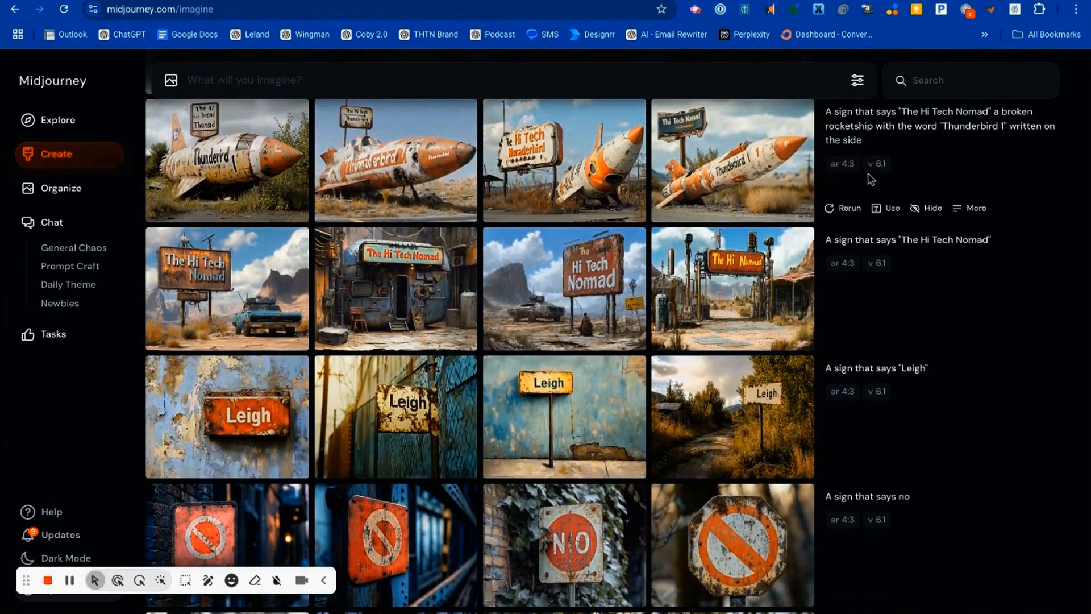
{"action": "mouse_move", "coordinate": [769, 139]}
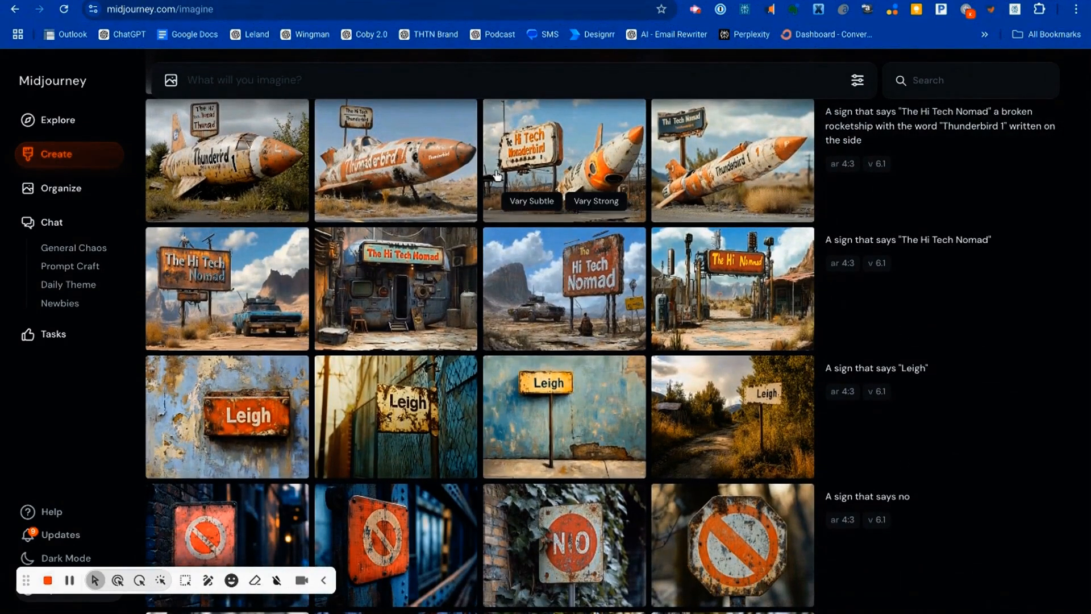
{"action": "mouse_move", "coordinate": [913, 156]}
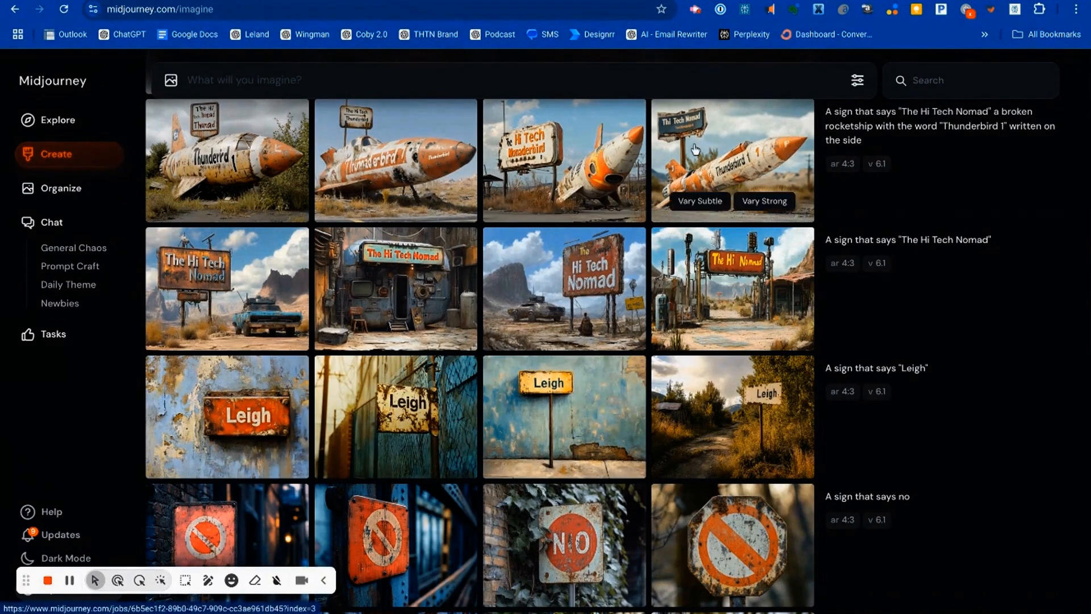
{"action": "mouse_move", "coordinate": [838, 143]}
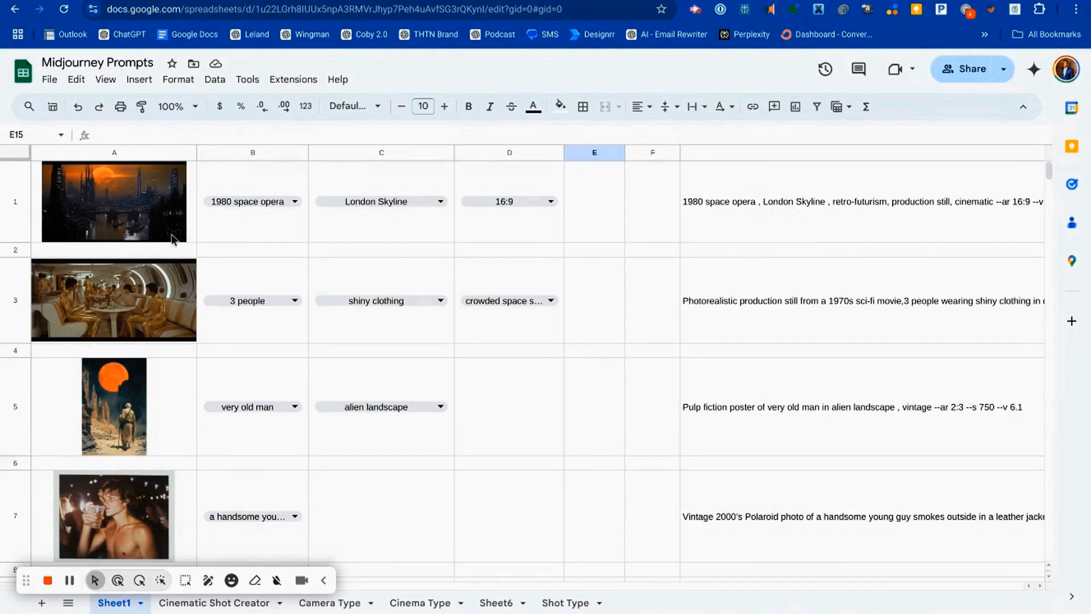
Step: Set the subject of the row 7 Polaroid prompt template to "a very beautiful girl at party"
{"action": "scroll", "coordinate": [137, 224], "scroll_direction": "down", "scroll_amount": 3}
{"action": "scroll", "coordinate": [135, 226], "scroll_direction": "down", "scroll_amount": 3}
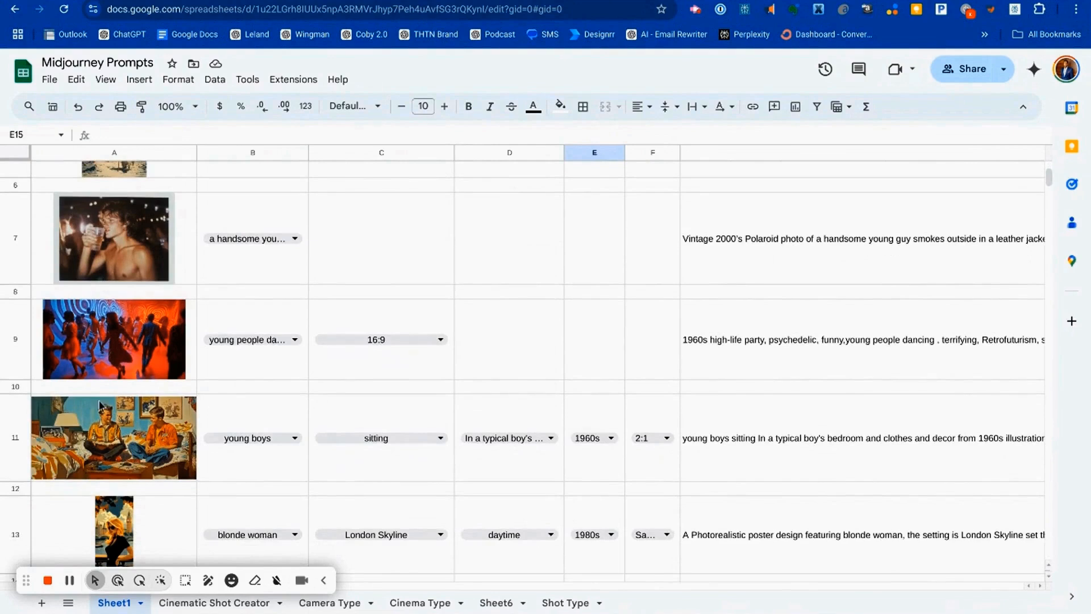
{"action": "scroll", "coordinate": [109, 518], "scroll_direction": "down", "scroll_amount": 3}
{"action": "scroll", "coordinate": [112, 511], "scroll_direction": "up", "scroll_amount": 4}
{"action": "scroll", "coordinate": [112, 496], "scroll_direction": "up", "scroll_amount": 1}
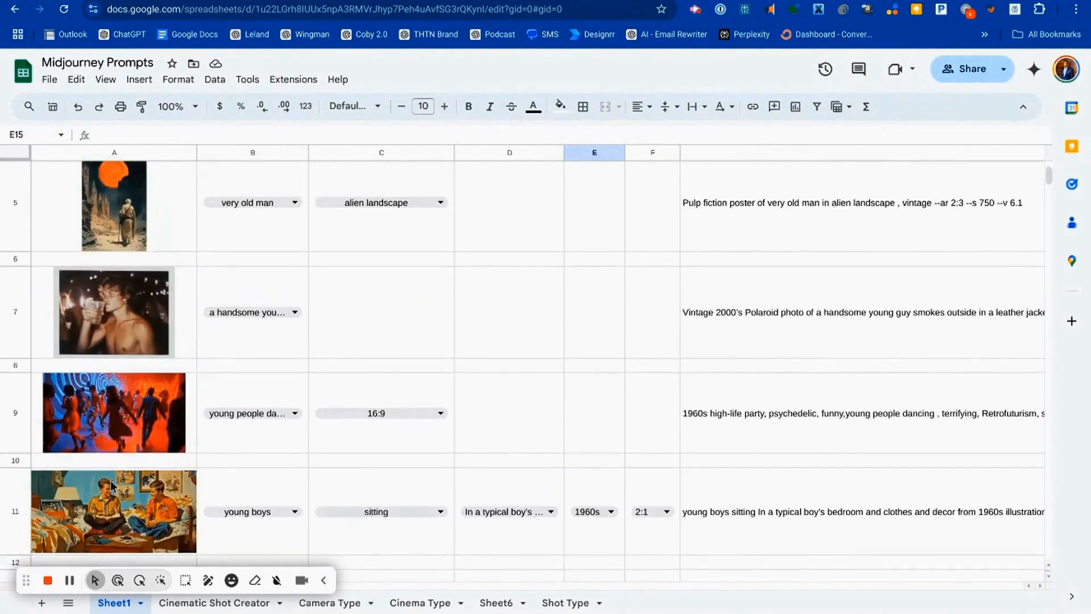
{"action": "left_click", "coordinate": [294, 311]}
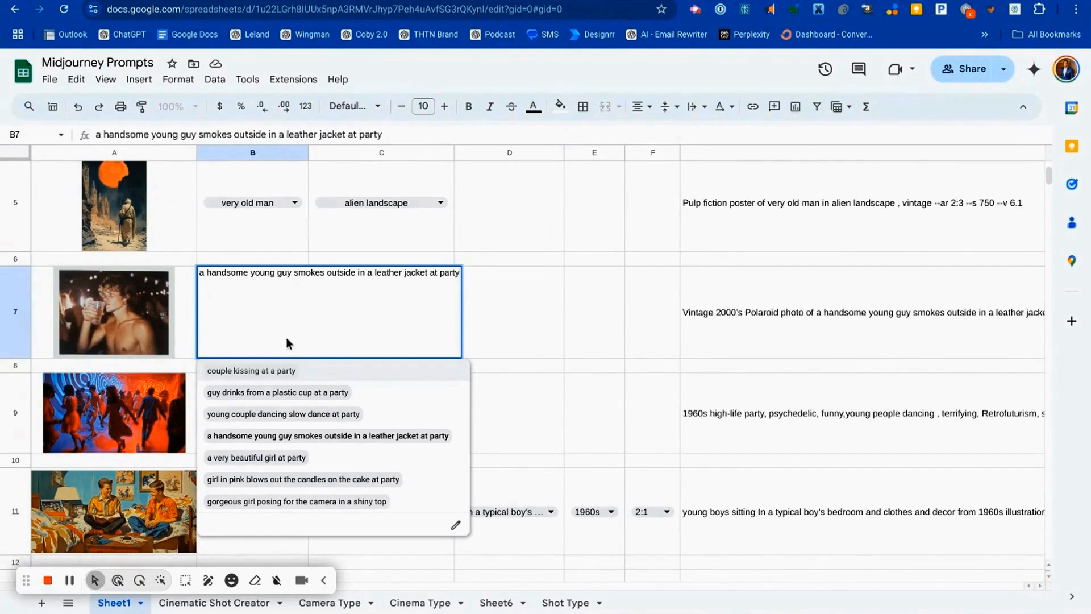
{"action": "left_click", "coordinate": [251, 457]}
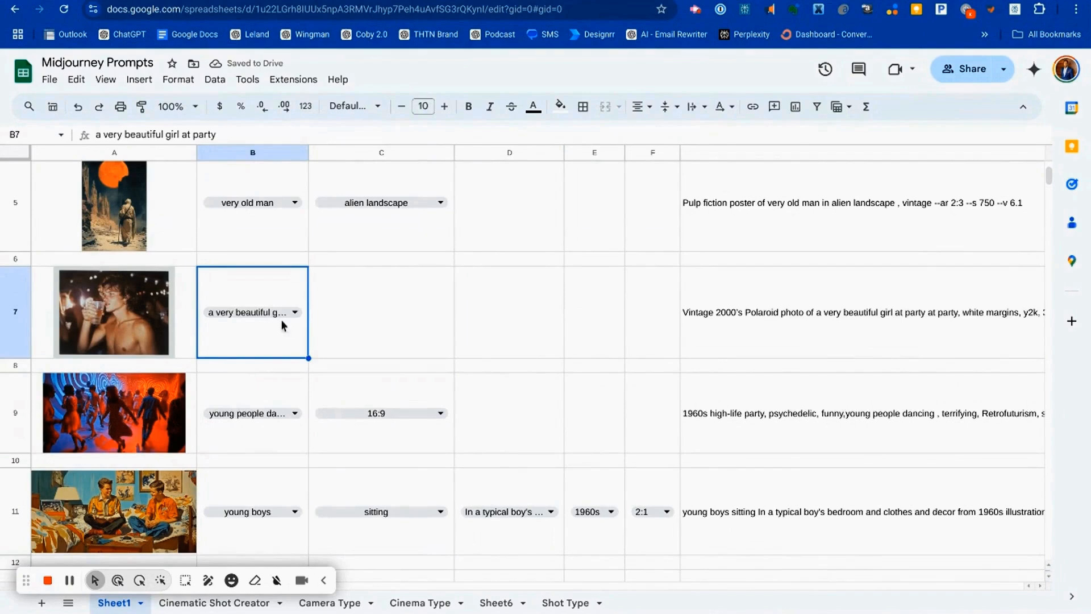
Step: Copy the assembled Polaroid prompt from cell G7, switch to Midjourney and generate images from it
{"action": "left_click", "coordinate": [793, 313]}
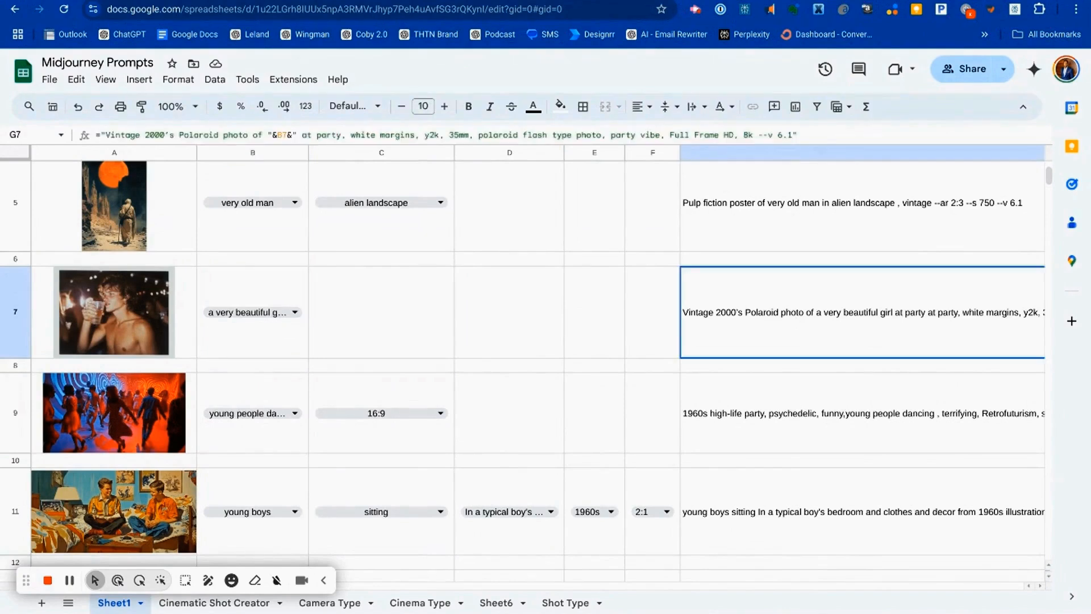
{"action": "key", "text": "ctrl+c"}
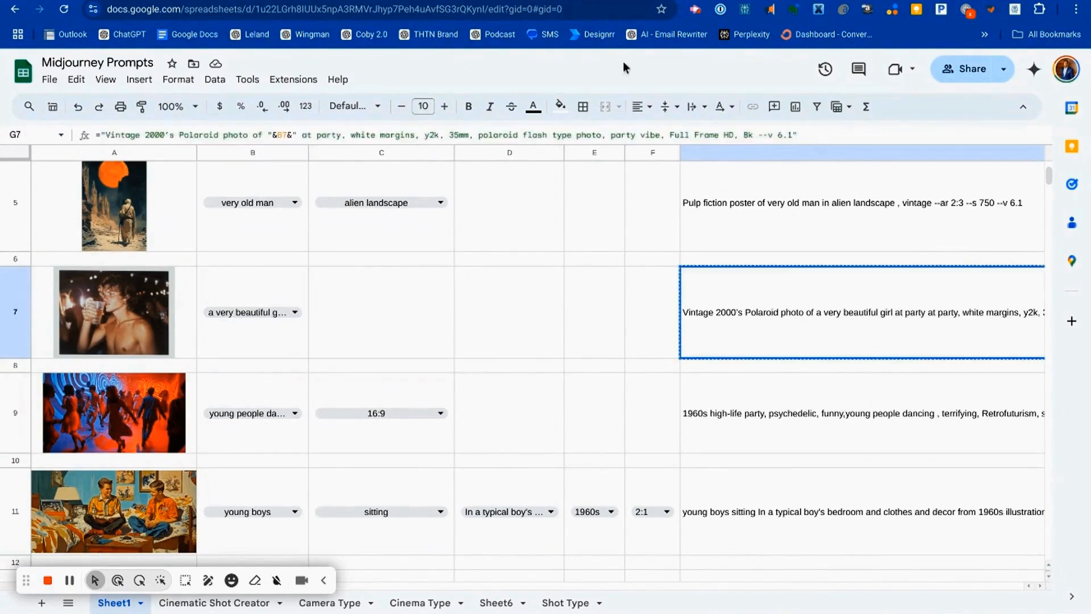
{"action": "left_click", "coordinate": [489, 1]}
{"action": "scroll", "coordinate": [364, 68], "scroll_direction": "up", "scroll_amount": 10}
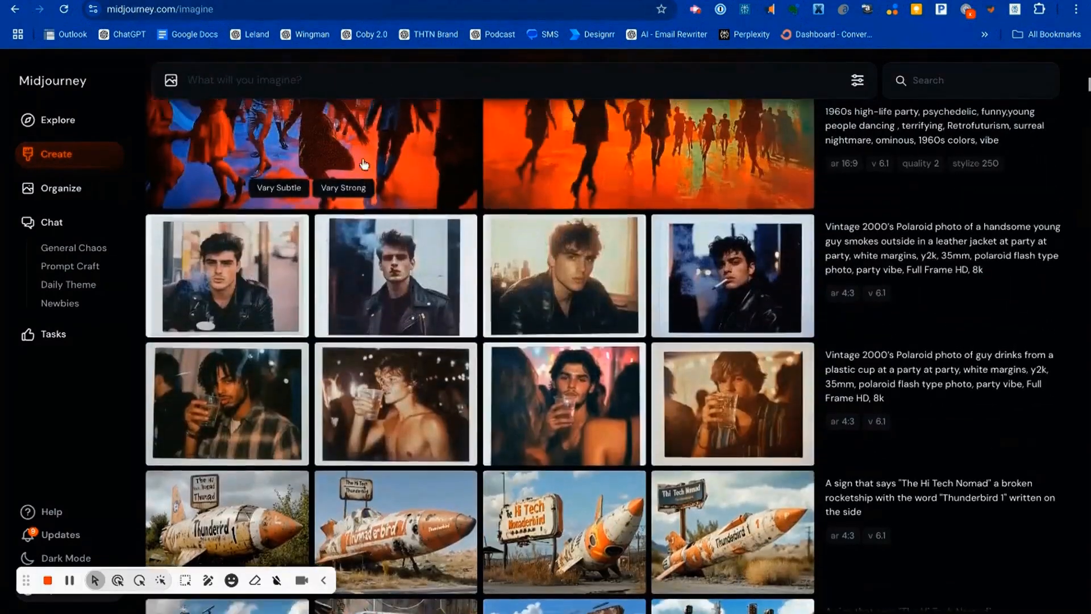
{"action": "key", "text": "ctrl+v"}
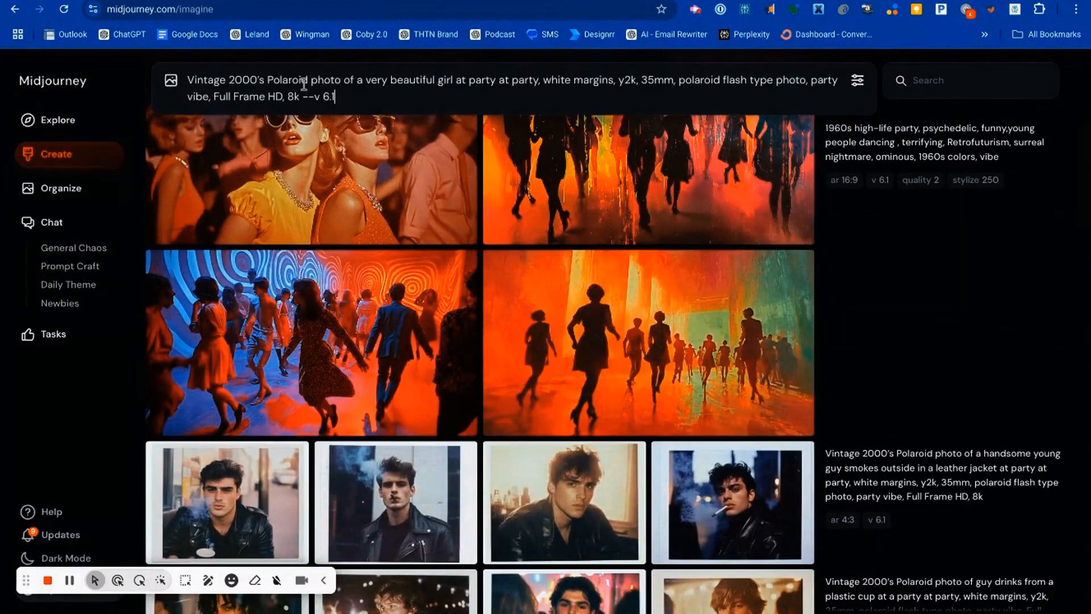
{"action": "mouse_move", "coordinate": [405, 159]}
{"action": "key", "text": "Return"}
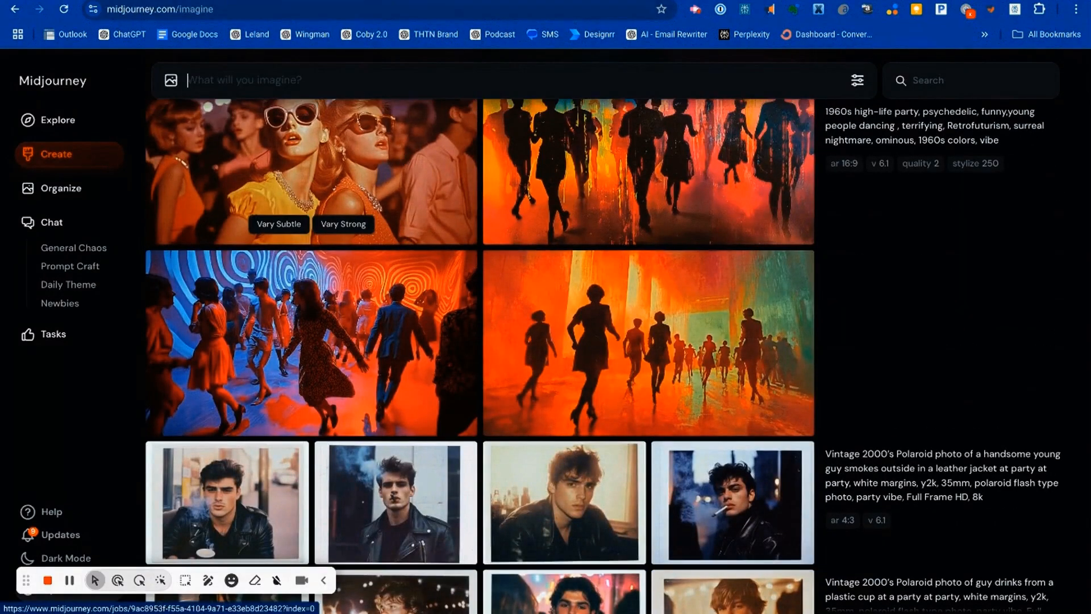
{"action": "scroll", "coordinate": [431, 223], "scroll_direction": "down", "scroll_amount": 7}
{"action": "scroll", "coordinate": [430, 223], "scroll_direction": "up", "scroll_amount": 14}
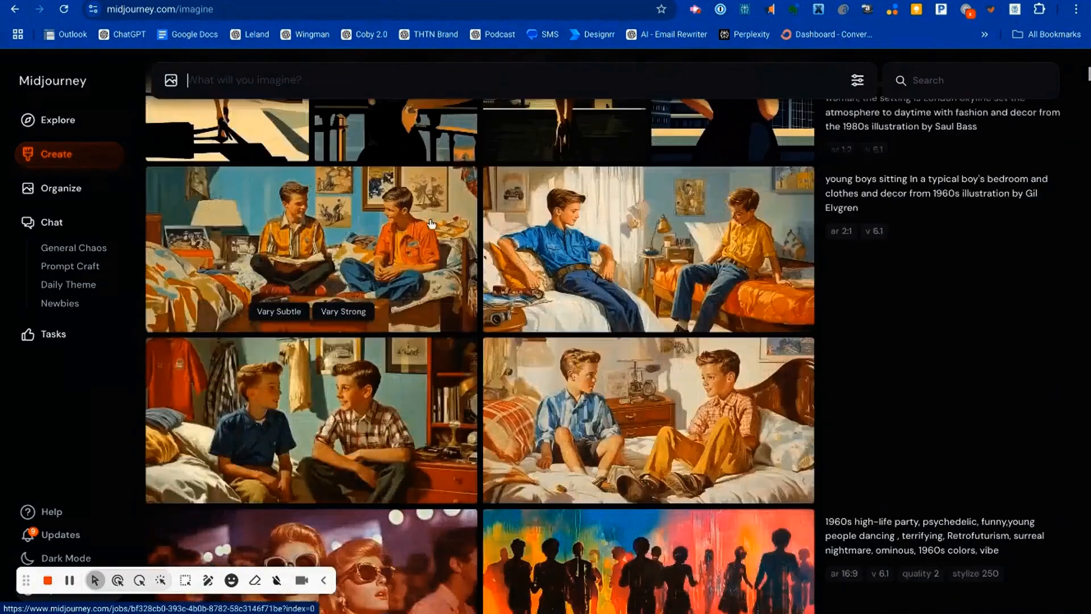
{"action": "scroll", "coordinate": [431, 223], "scroll_direction": "up", "scroll_amount": 7}
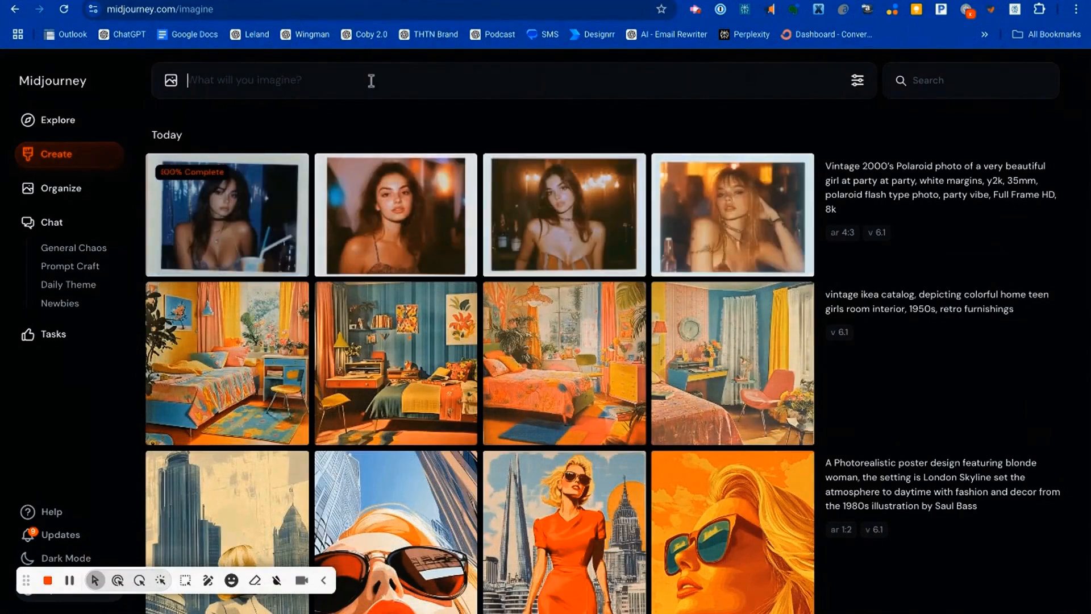
Step: Reuse the copied Polaroid prompt with "very beautiful girl" replaced by "cat" and generate the images
{"action": "key", "text": "ctrl+v"}
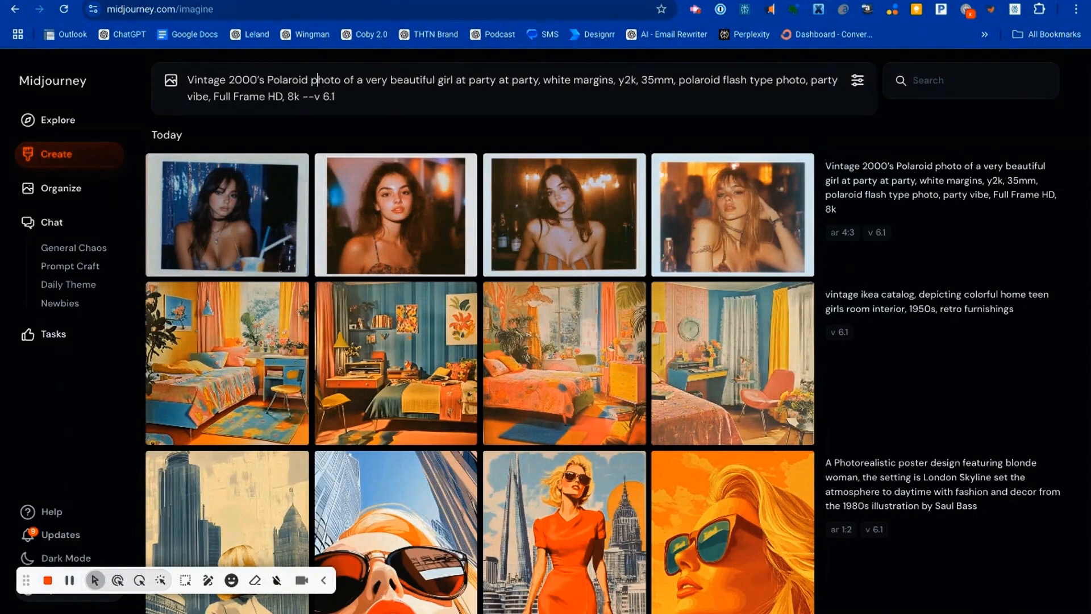
{"action": "key", "text": "Right"}
{"action": "key", "text": "Right"}
{"action": "key", "text": "Right"}
{"action": "key", "text": "Right"}
{"action": "key", "text": "Right"}
{"action": "key", "text": "Right"}
{"action": "key", "text": "Right"}
{"action": "key", "text": "Right"}
{"action": "key", "text": "Right"}
{"action": "key", "text": "Right"}
{"action": "key", "text": "Right"}
{"action": "key", "text": "Right"}
{"action": "key", "text": "Right"}
{"action": "key", "text": "Right"}
{"action": "key", "text": "Right"}
{"action": "type", "text": ","}
{"action": "key", "text": "Right"}
{"action": "key", "text": "Right"}
{"action": "key", "text": "Right"}
{"action": "key", "text": "Right"}
{"action": "key", "text": "Right"}
{"action": "key", "text": "Right"}
{"action": "key", "text": "BackSpace"}
{"action": "key", "text": "BackSpace"}
{"action": "key", "text": "BackSpace"}
{"action": "key", "text": "BackSpace"}
{"action": "key", "text": "BackSpace"}
{"action": "key", "text": "BackSpace"}
{"action": "key", "text": "BackSpace"}
{"action": "key", "text": "BackSpace"}
{"action": "key", "text": "BackSpace"}
{"action": "key", "text": "BackSpace"}
{"action": "key", "text": "BackSpace"}
{"action": "key", "text": "BackSpace"}
{"action": "key", "text": "BackSpace"}
{"action": "key", "text": "BackSpace"}
{"action": "key", "text": "BackSpace"}
{"action": "key", "text": "BackSpace"}
{"action": "key", "text": "BackSpace"}
{"action": "key", "text": "BackSpace"}
{"action": "key", "text": "BackSpace"}
{"action": "type", "text": "cat"}
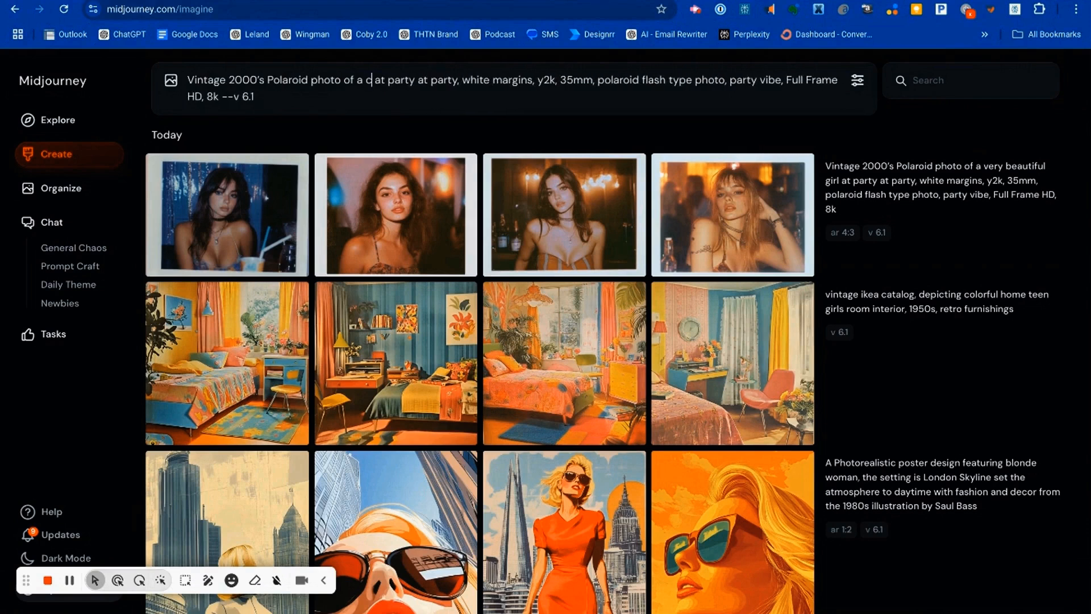
{"action": "key", "text": "Return"}
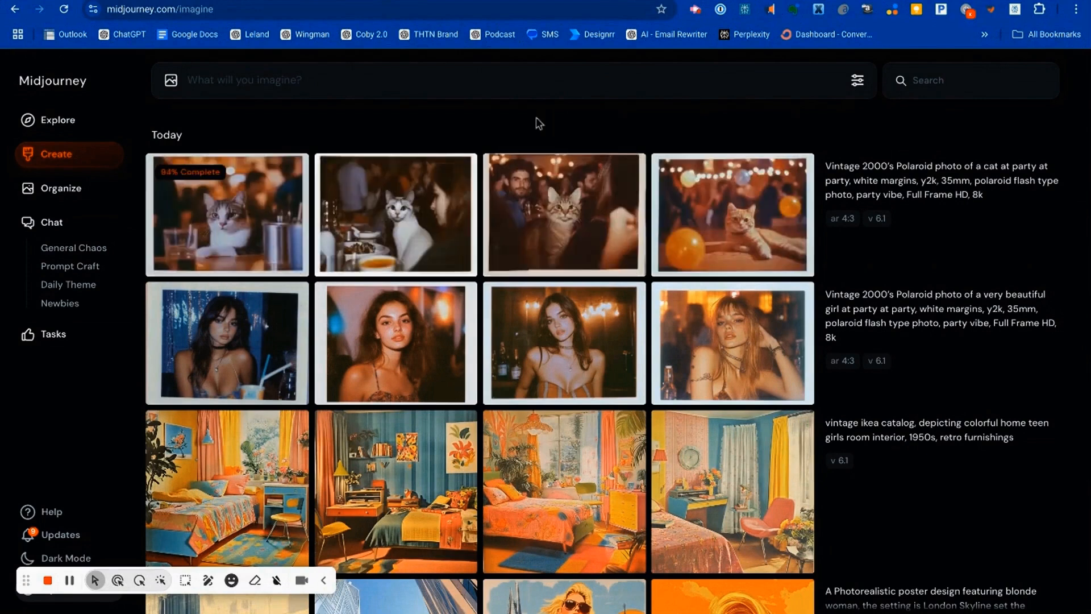
Step: View all four images of the Polaroid cat set enlarged
{"action": "left_click", "coordinate": [273, 211]}
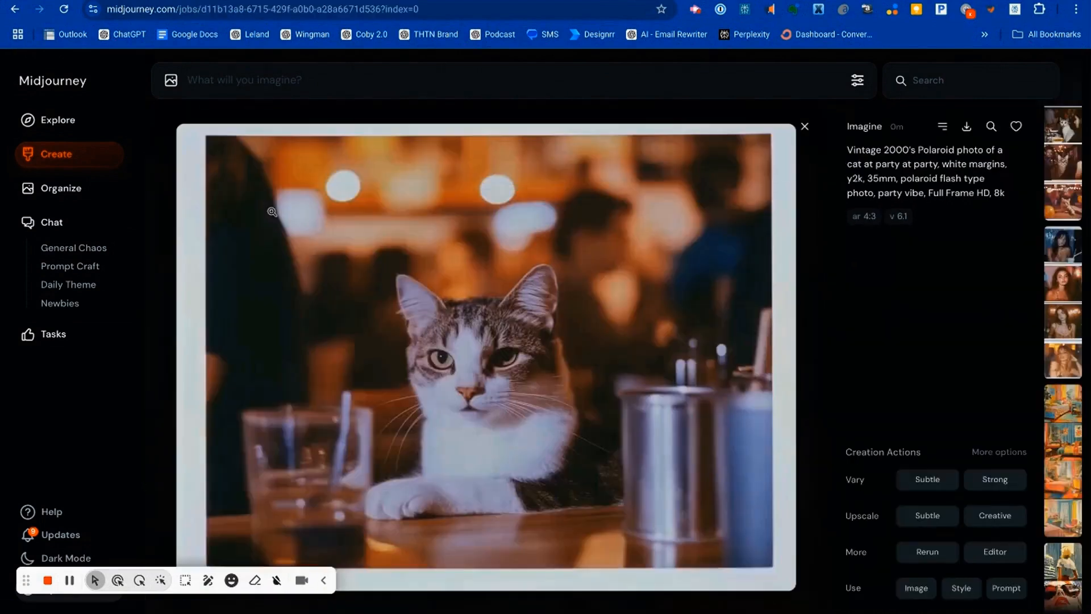
{"action": "key", "text": "Right"}
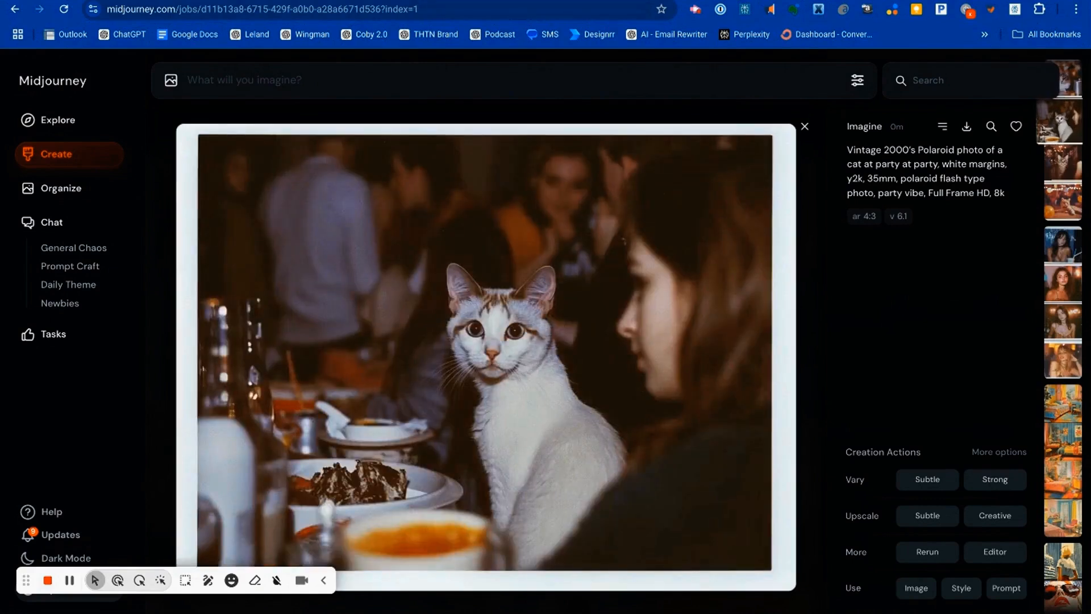
{"action": "key", "text": "Right"}
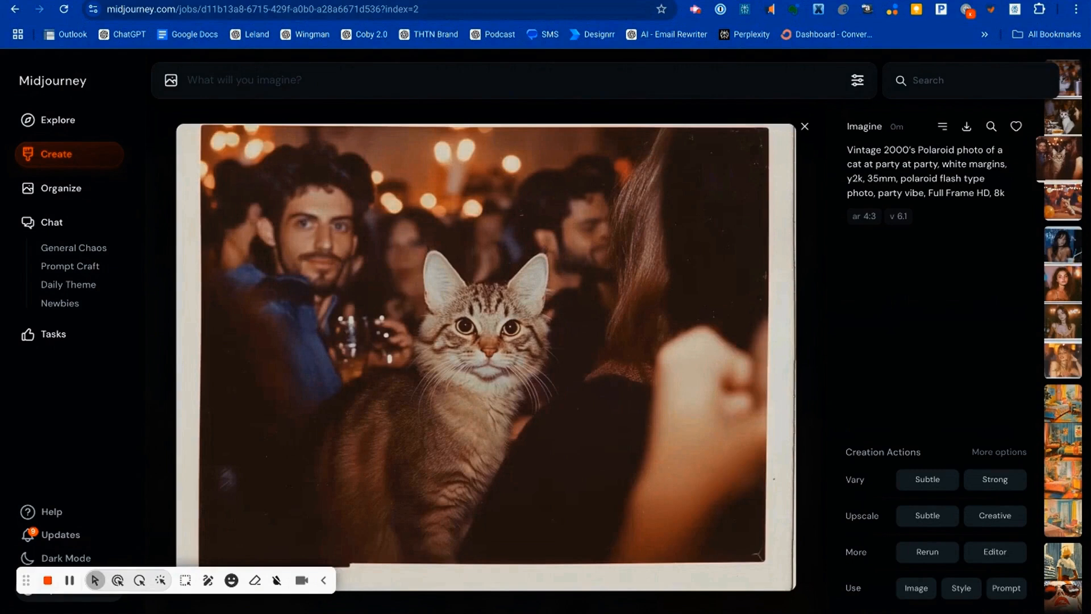
{"action": "key", "text": "Right"}
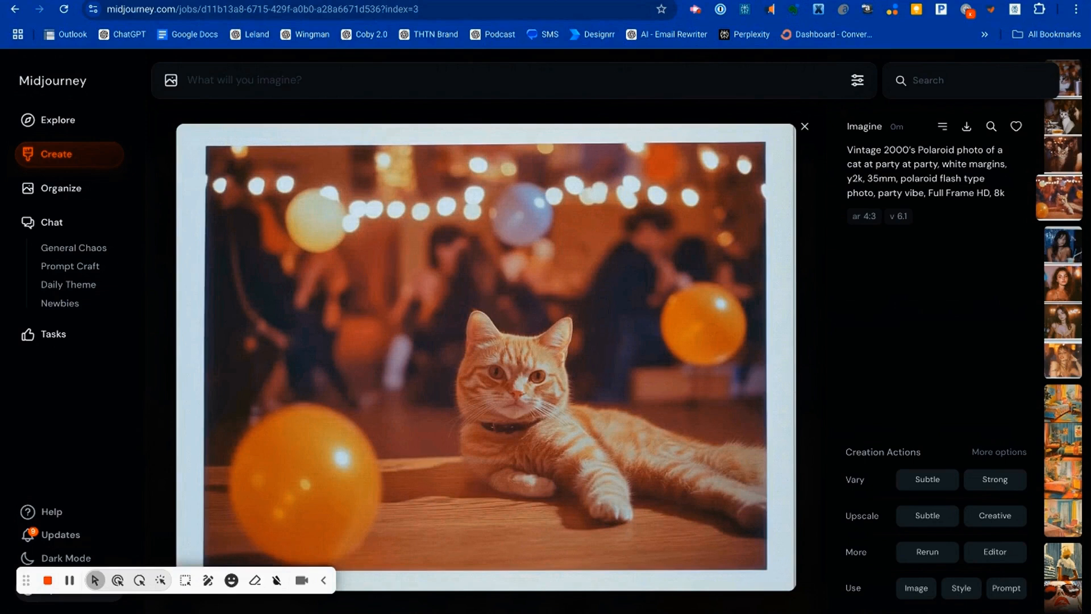
Step: Switch to the prompts spreadsheet and set row 3 to "blonde woman", "Space suits" and "Crowded alien night club with various aliens"
{"action": "key", "text": "ctrl+shift+Tab"}
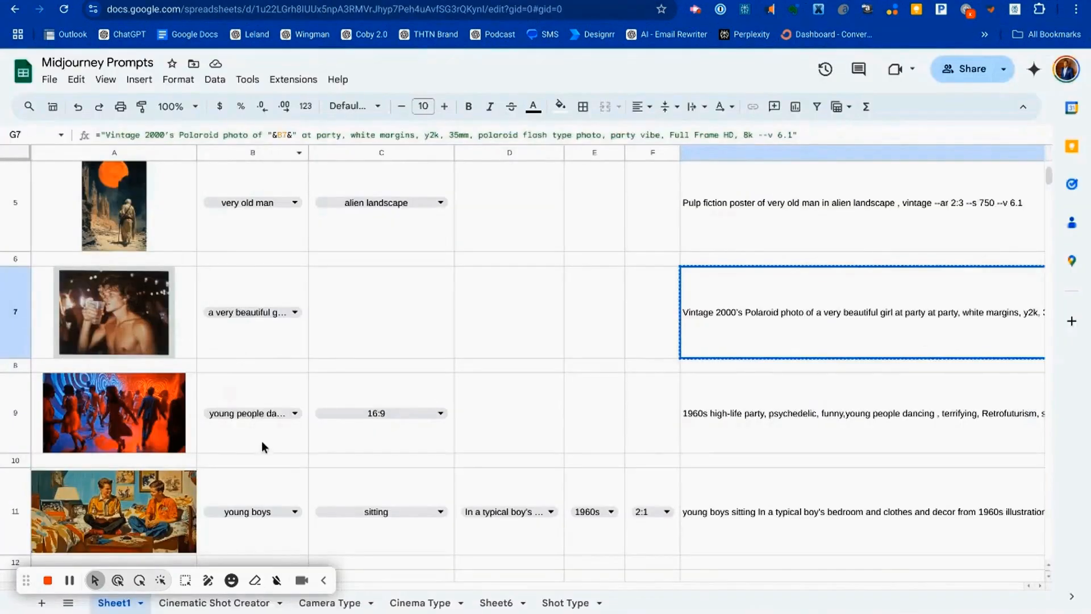
{"action": "scroll", "coordinate": [262, 442], "scroll_direction": "up", "scroll_amount": 4}
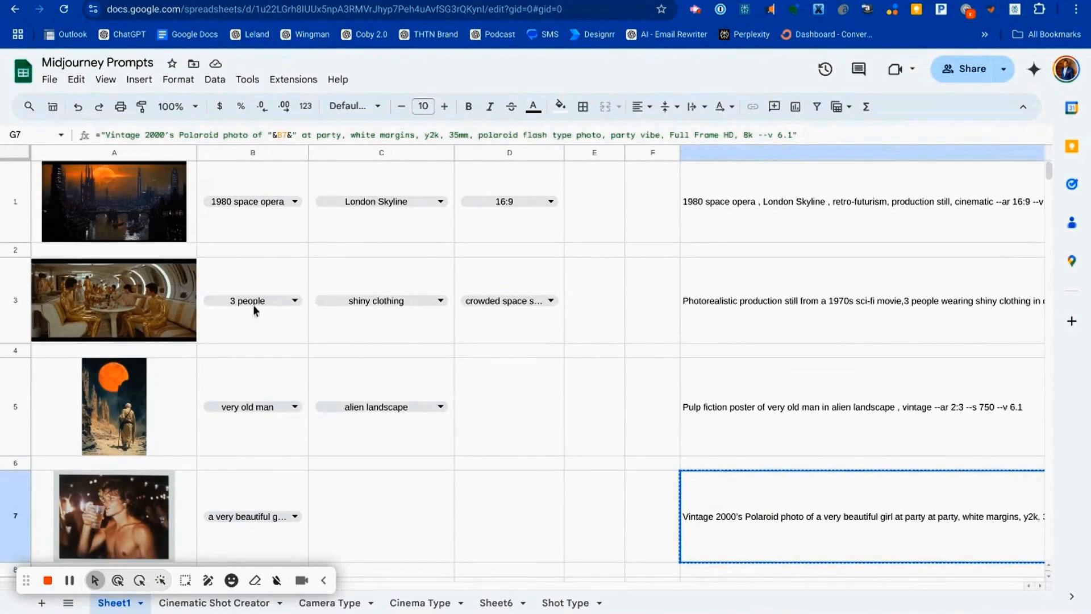
{"action": "left_click", "coordinate": [287, 302]}
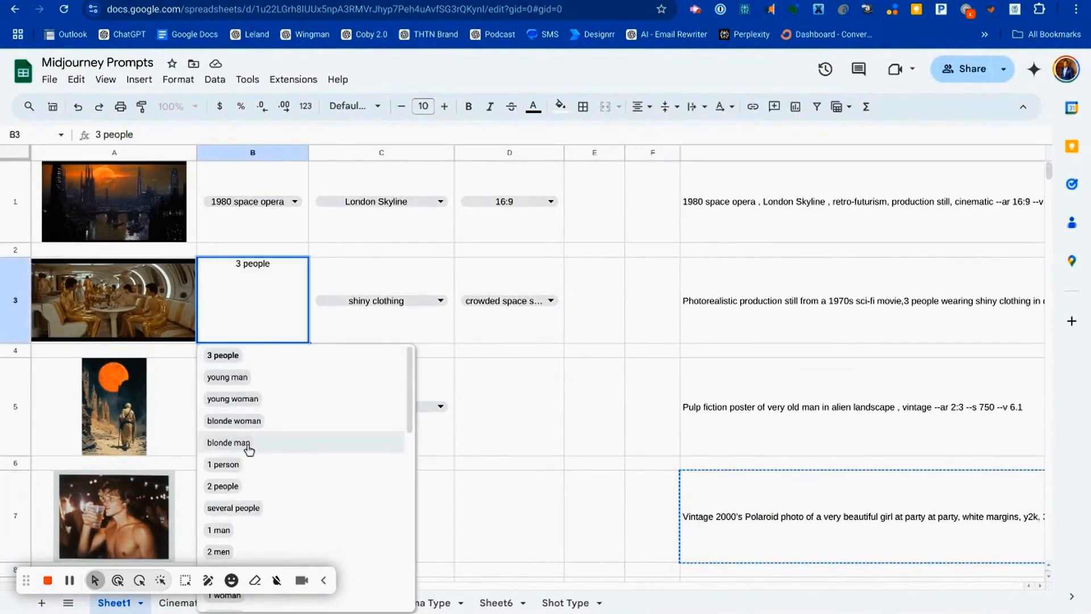
{"action": "double_click", "coordinate": [247, 420]}
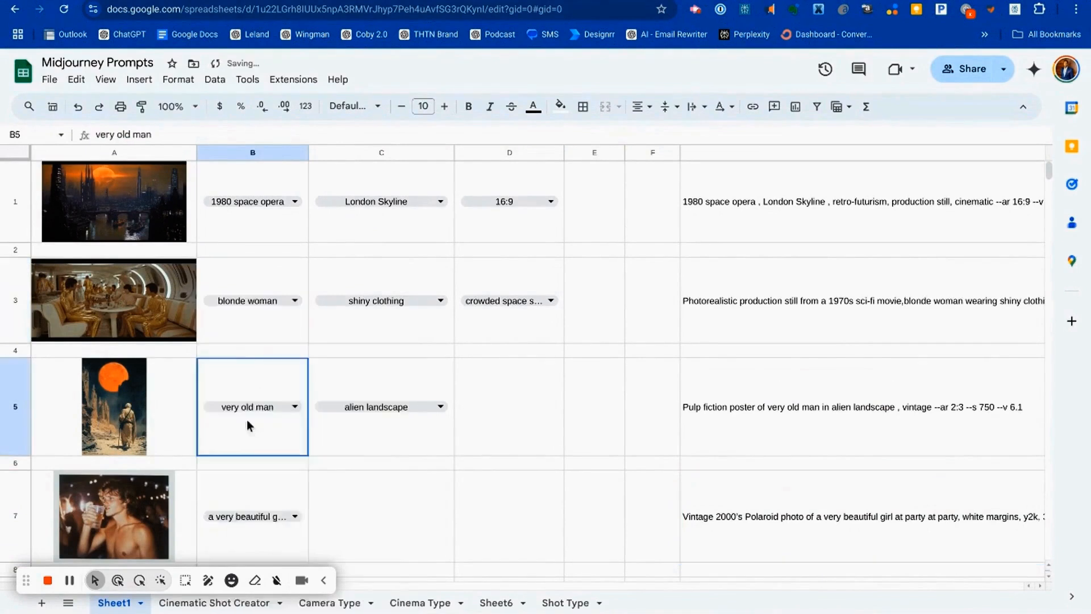
{"action": "left_click", "coordinate": [387, 301]}
{"action": "left_click", "coordinate": [340, 377]}
{"action": "left_click", "coordinate": [518, 297]}
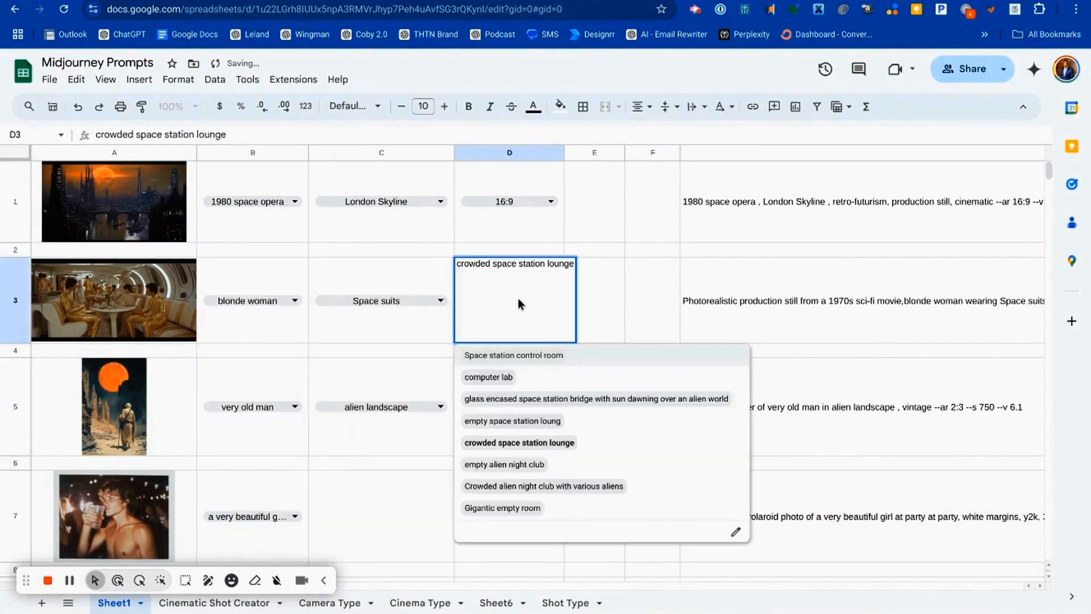
{"action": "left_click", "coordinate": [513, 486]}
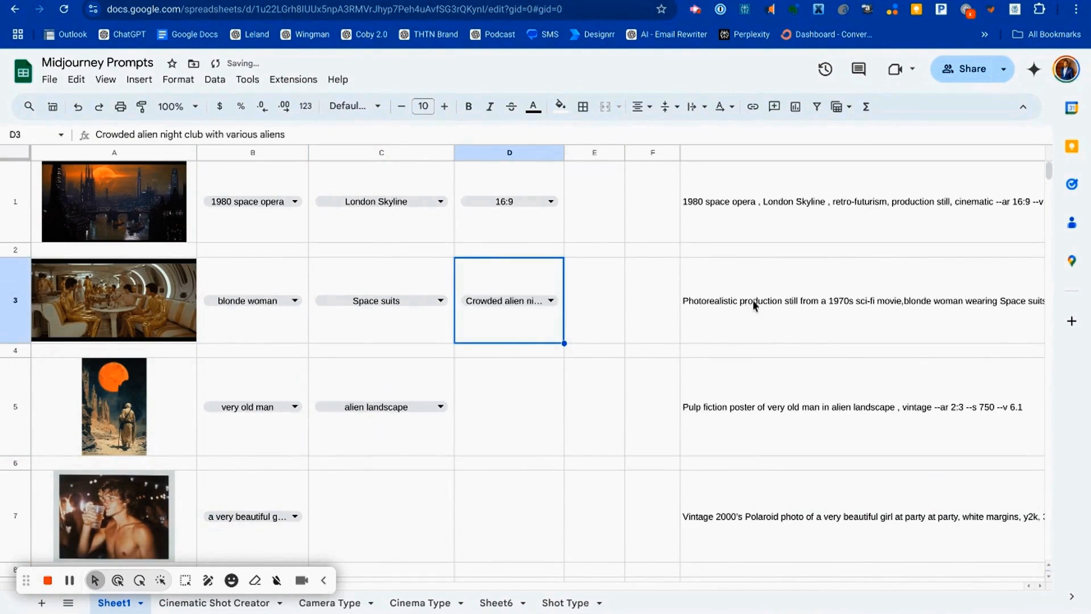
Step: Copy the 1970s sci-fi prompt from cell G3, generate it in Midjourney and close the enlarged cat image
{"action": "left_click", "coordinate": [704, 304]}
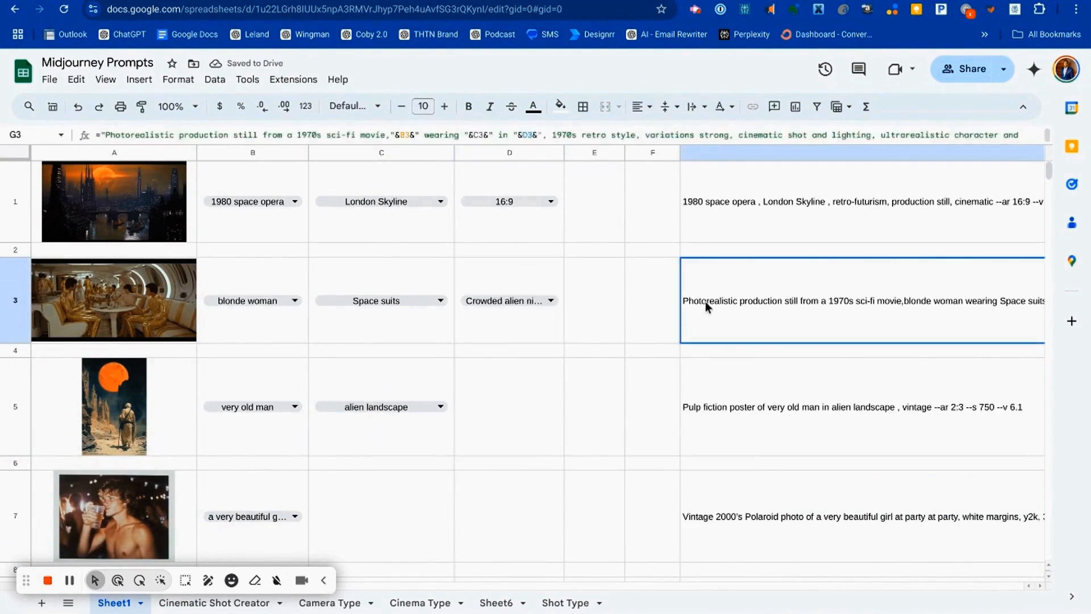
{"action": "key", "text": "super+c"}
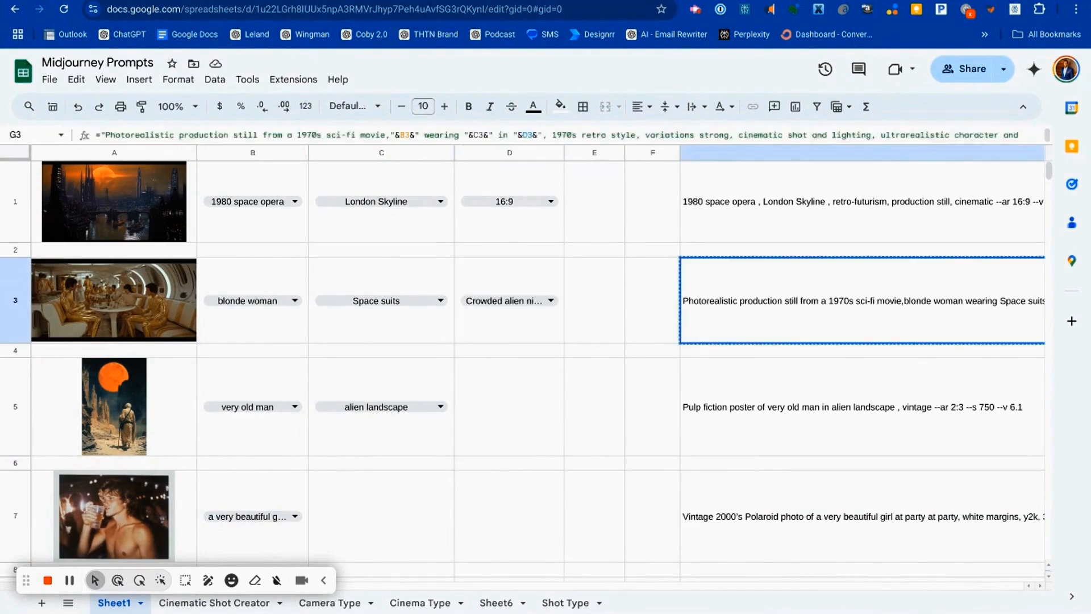
{"action": "left_click", "coordinate": [557, 0]}
{"action": "left_click", "coordinate": [465, 80]}
{"action": "key", "text": "super+v"}
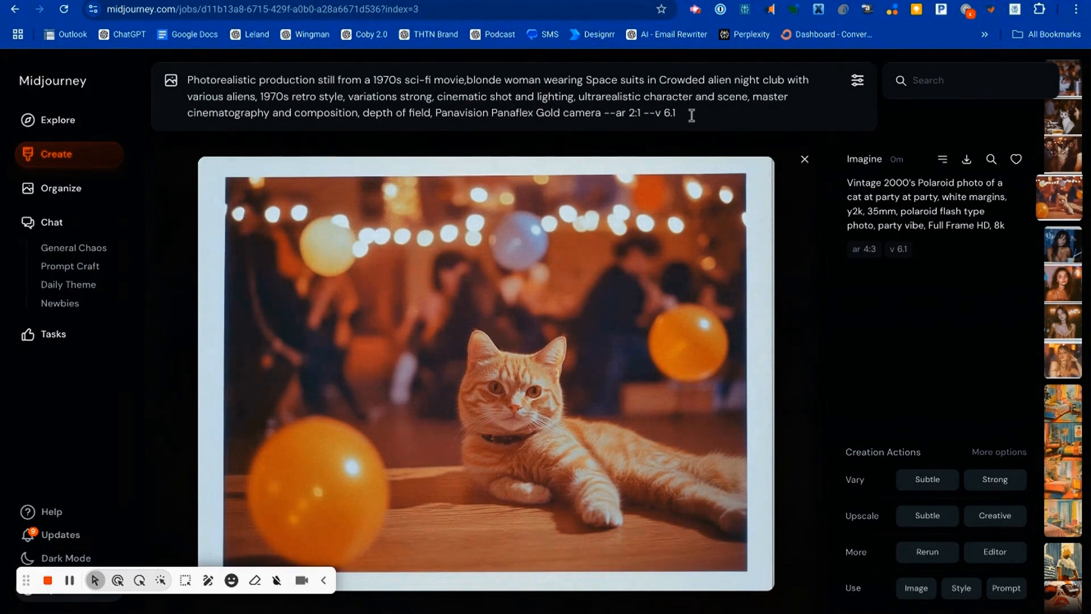
{"action": "key", "text": "Return"}
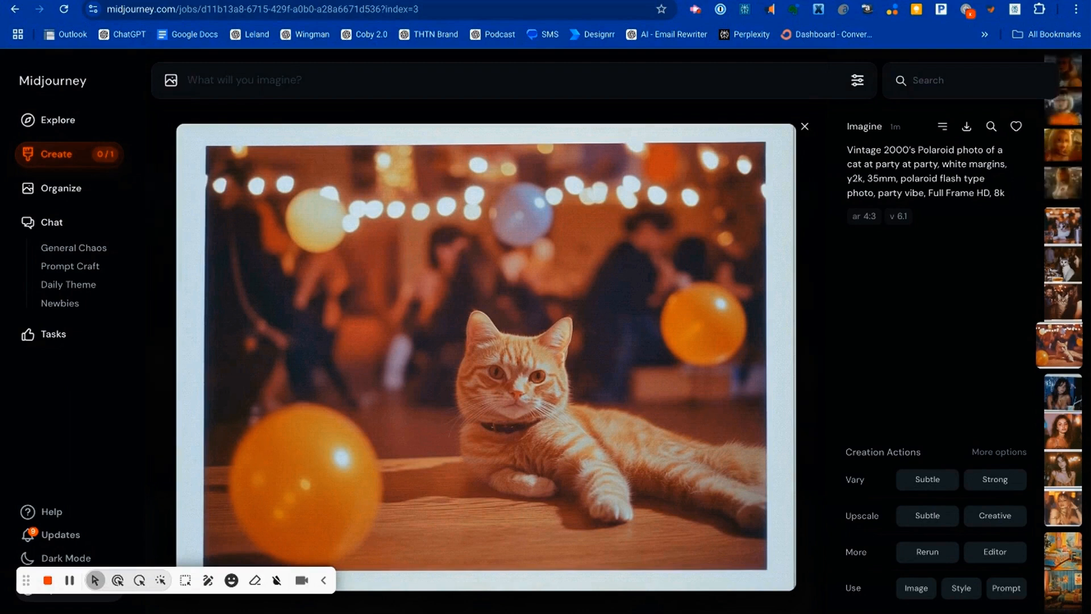
{"action": "left_click", "coordinate": [804, 127]}
{"action": "mouse_move", "coordinate": [775, 264]}
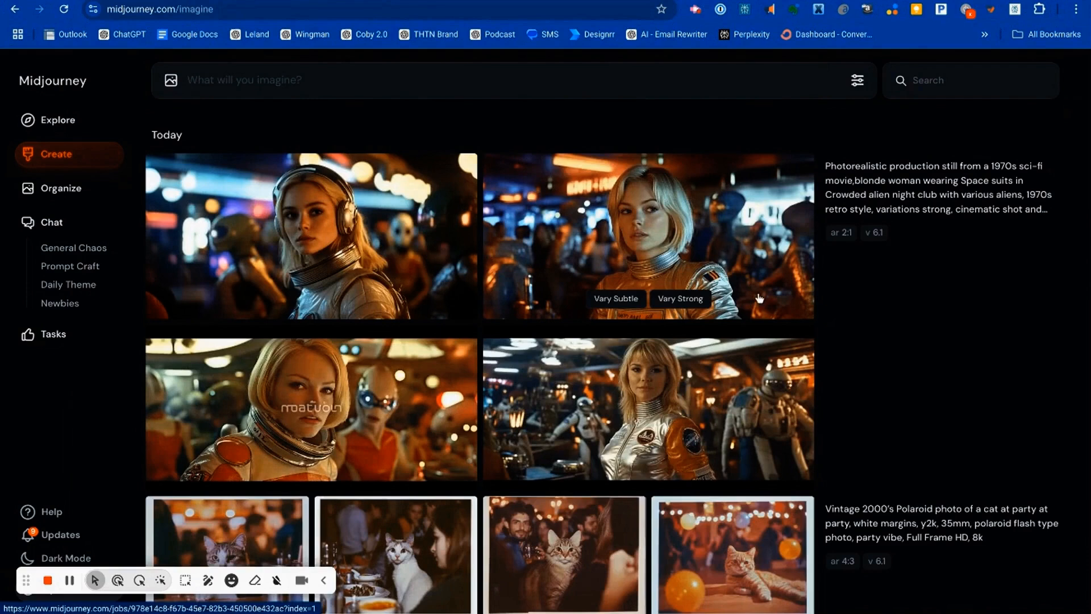
{"action": "mouse_move", "coordinate": [442, 247]}
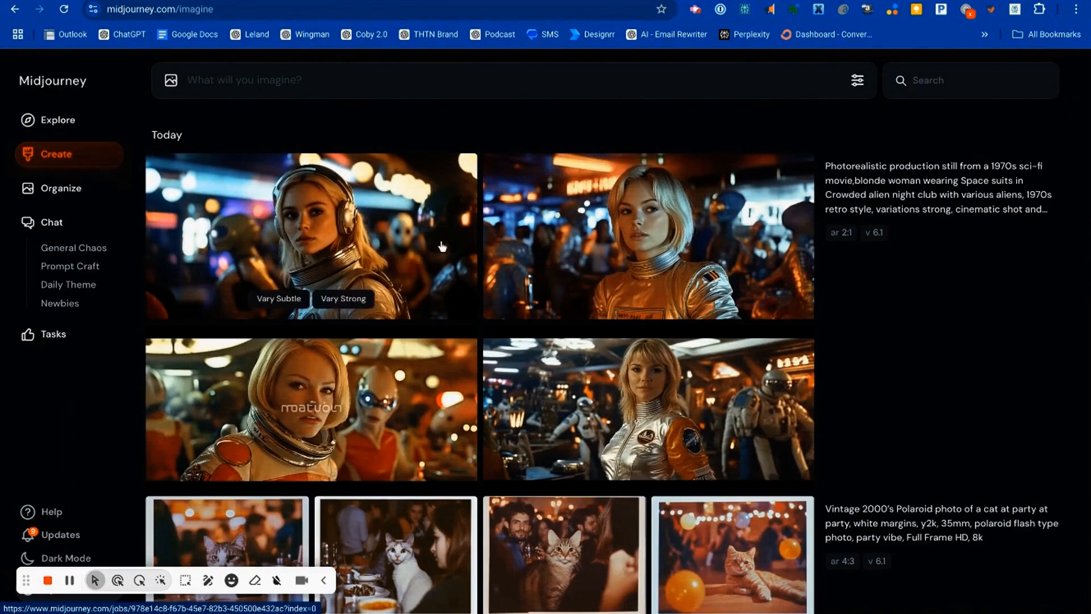
Step: Enlarge the second image of the blonde woman in a space suit, generate several strong variations and view them in the gallery
{"action": "left_click", "coordinate": [639, 236]}
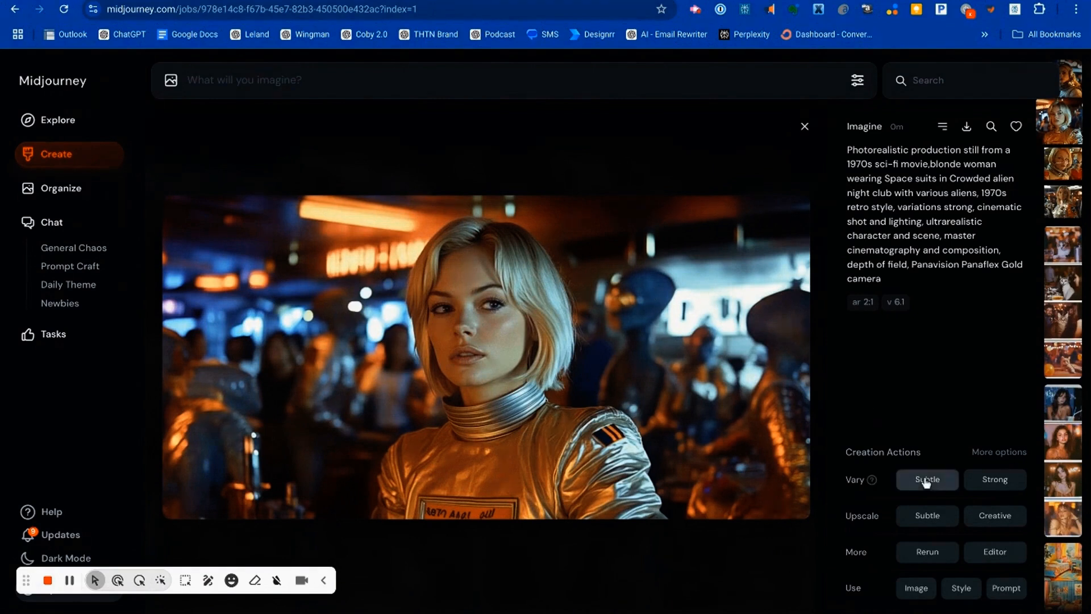
{"action": "left_click", "coordinate": [998, 480]}
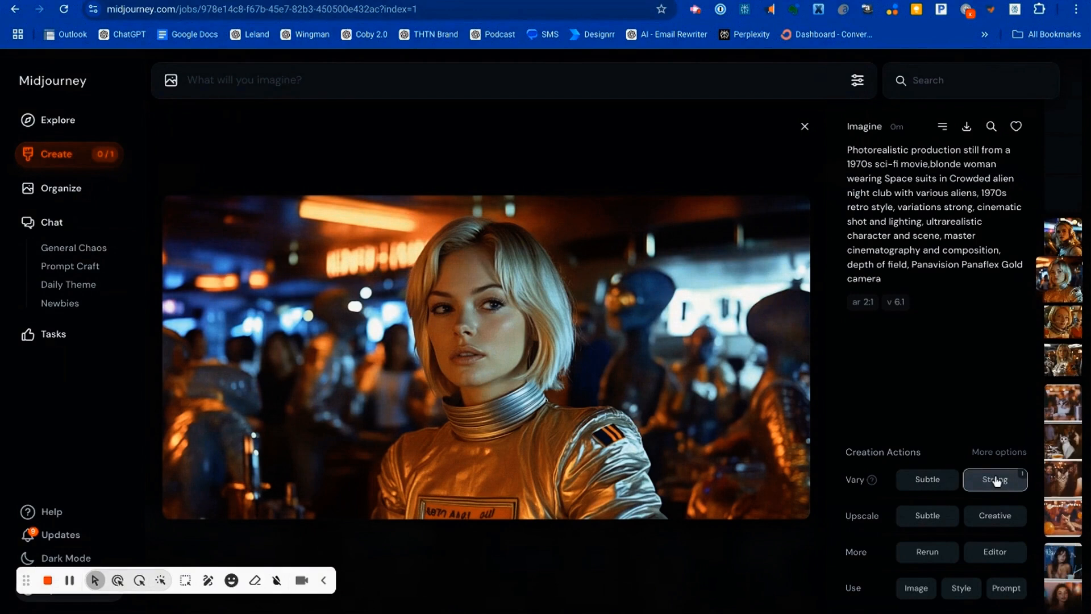
{"action": "left_click", "coordinate": [997, 481]}
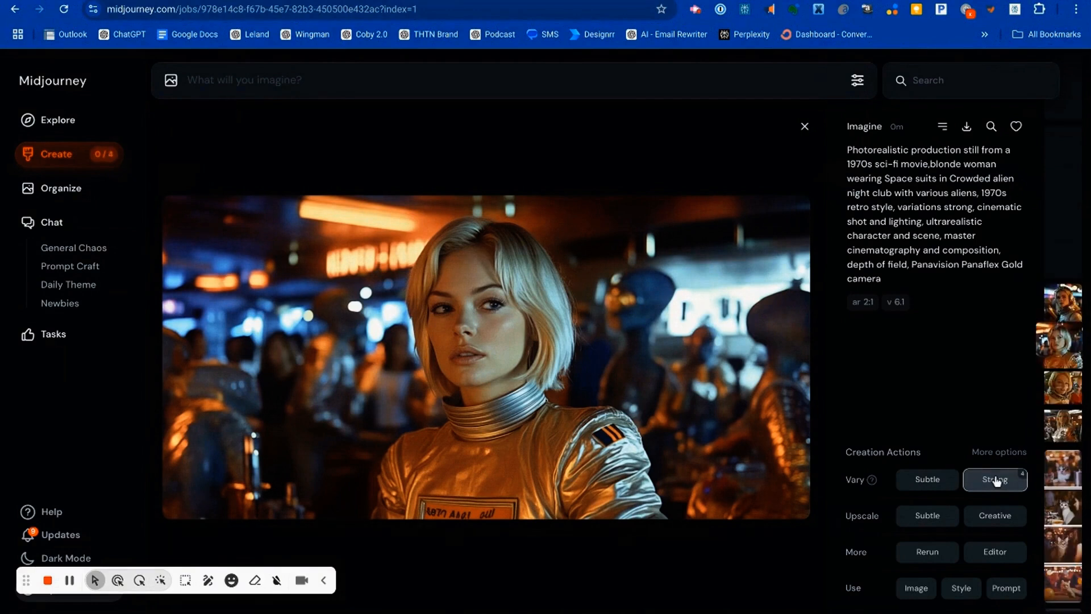
{"action": "left_click", "coordinate": [805, 127]}
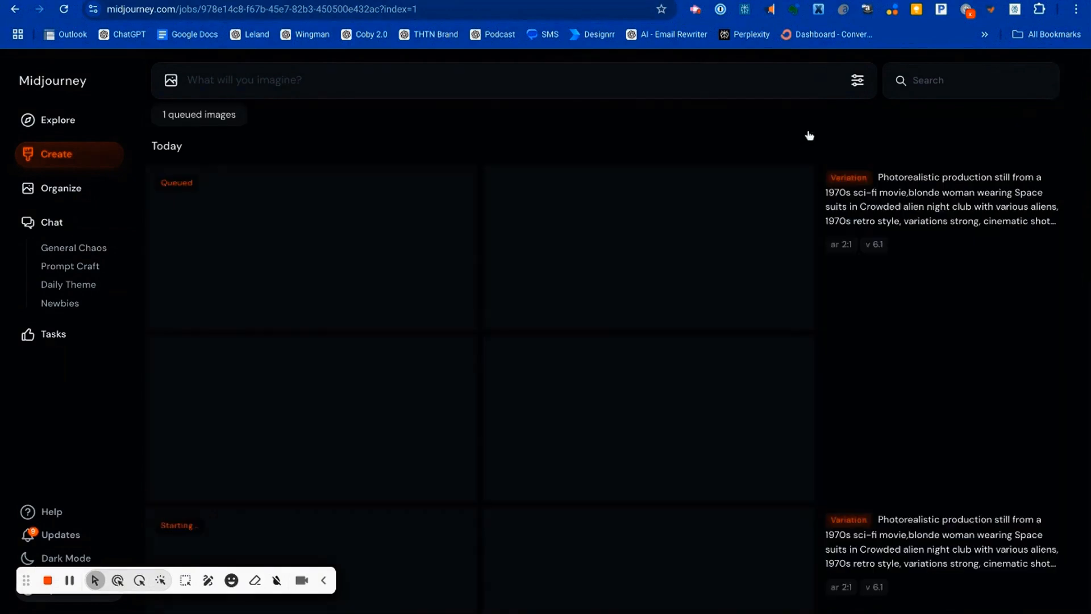
{"action": "scroll", "coordinate": [726, 205], "scroll_direction": "down", "scroll_amount": 13}
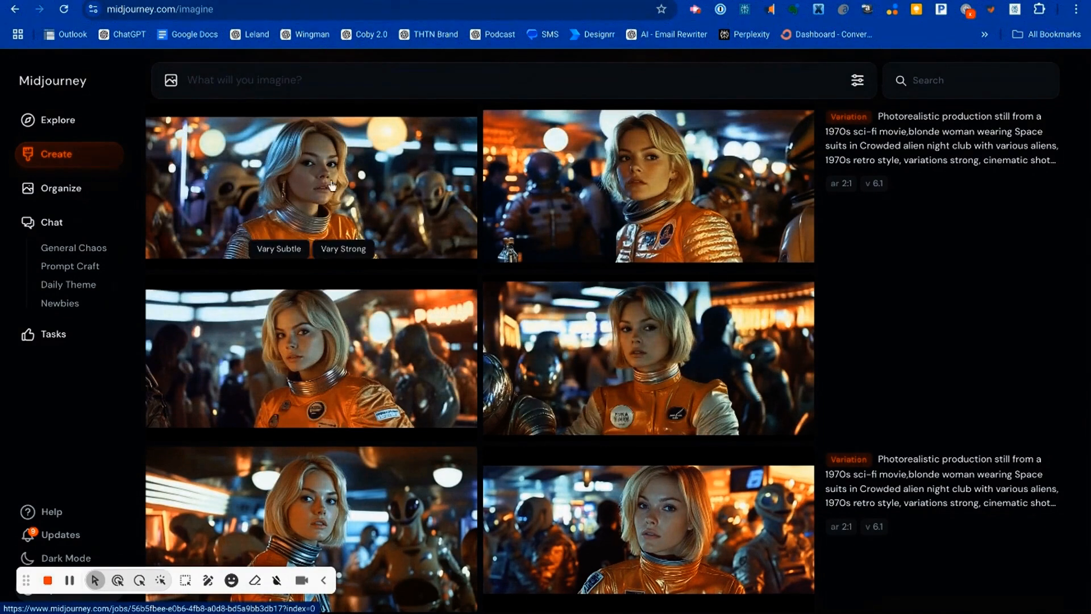
Step: View the first image of two different strong-variation sets of the blonde woman enlarged, closing each one
{"action": "left_click", "coordinate": [419, 195]}
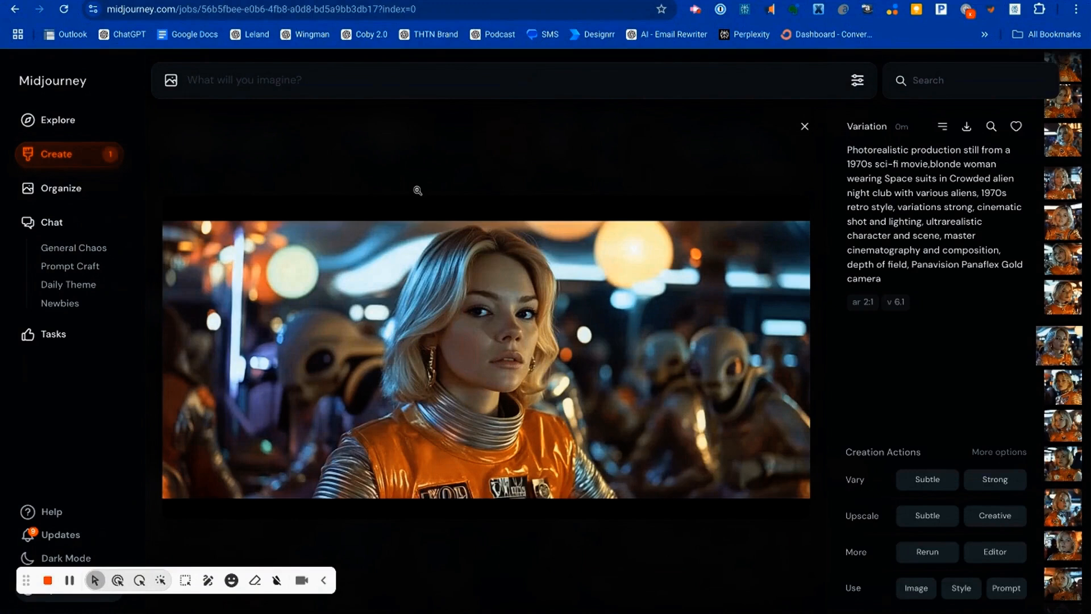
{"action": "key", "text": "Escape"}
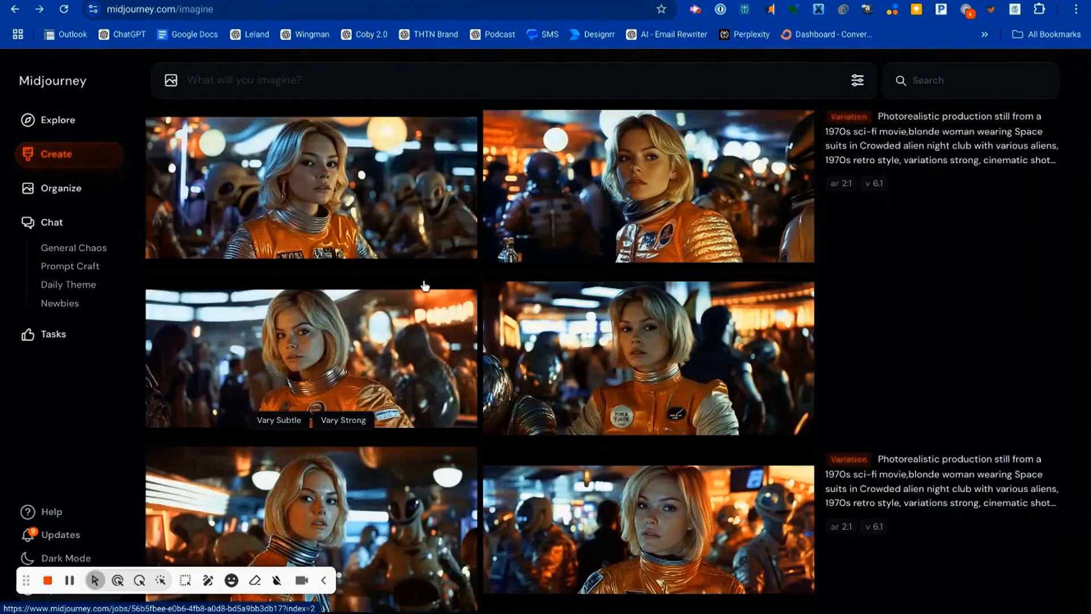
{"action": "scroll", "coordinate": [421, 351], "scroll_direction": "up", "scroll_amount": 5}
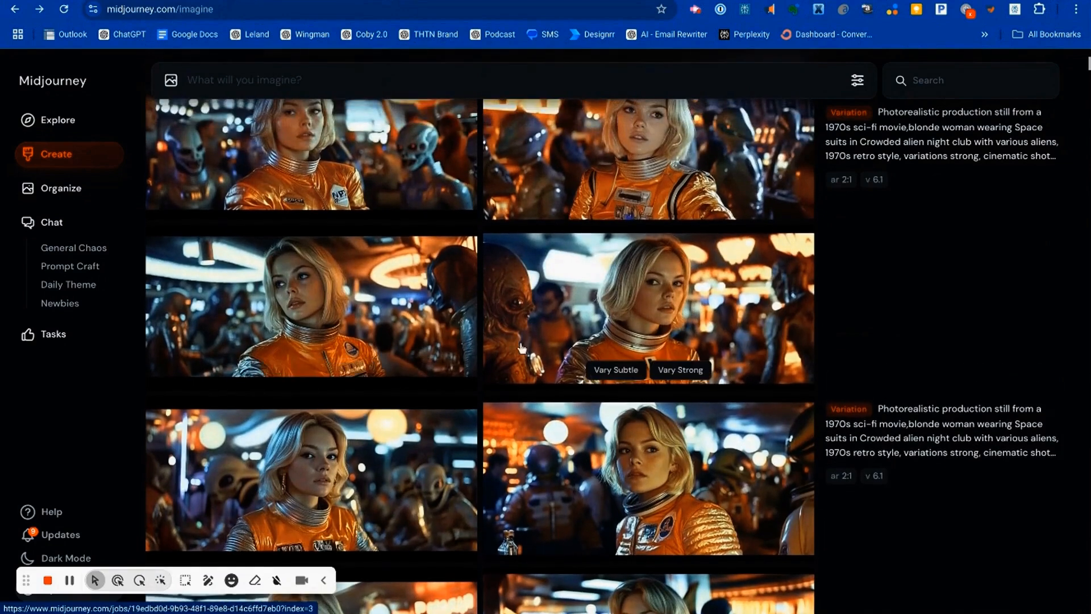
{"action": "scroll", "coordinate": [403, 329], "scroll_direction": "up", "scroll_amount": 1}
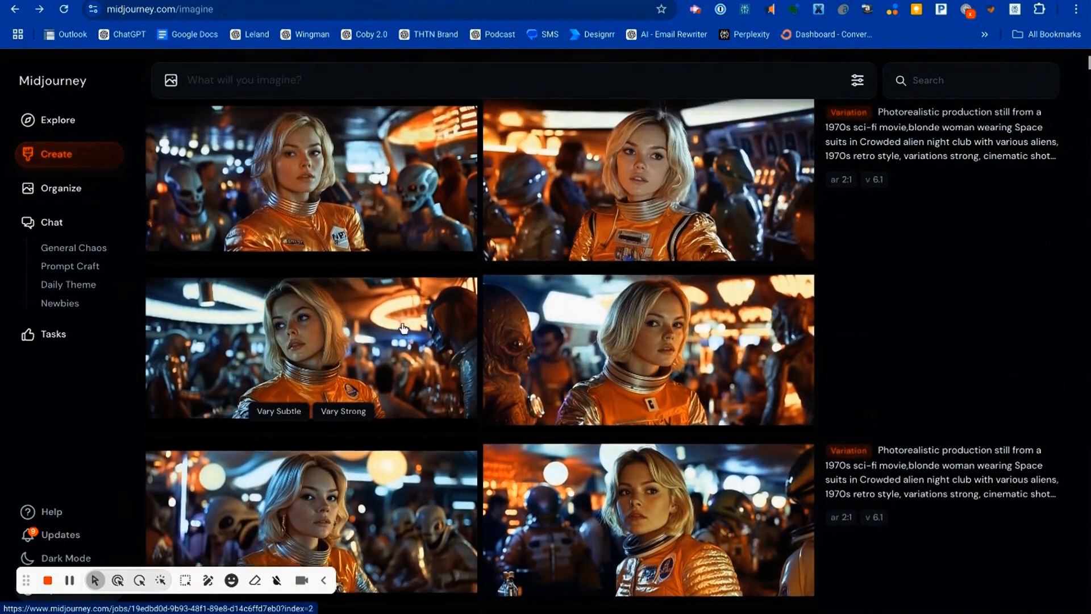
{"action": "left_click", "coordinate": [402, 210]}
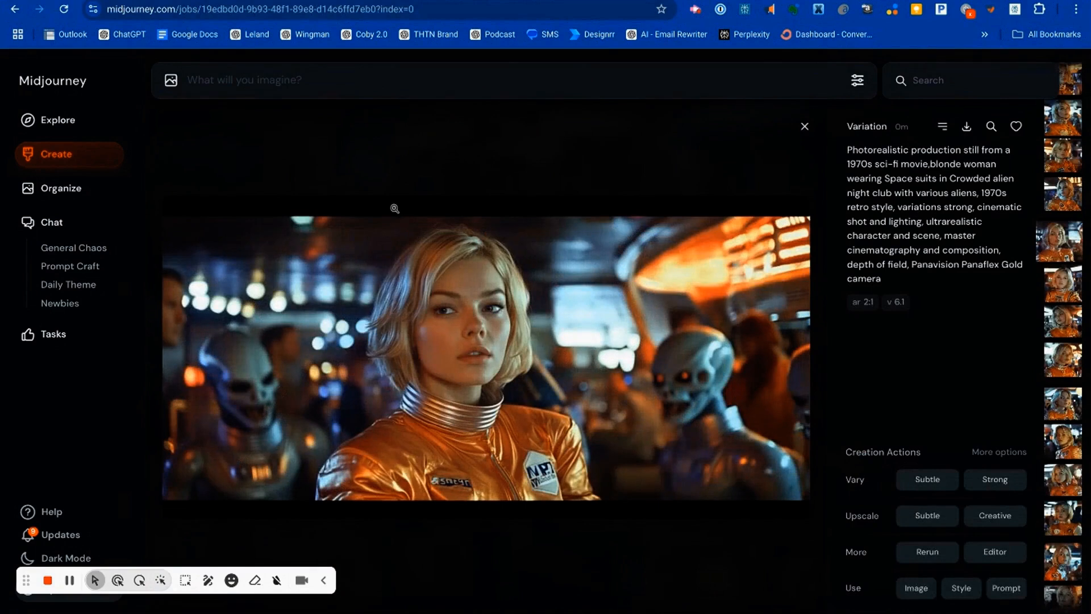
{"action": "key", "text": "Escape"}
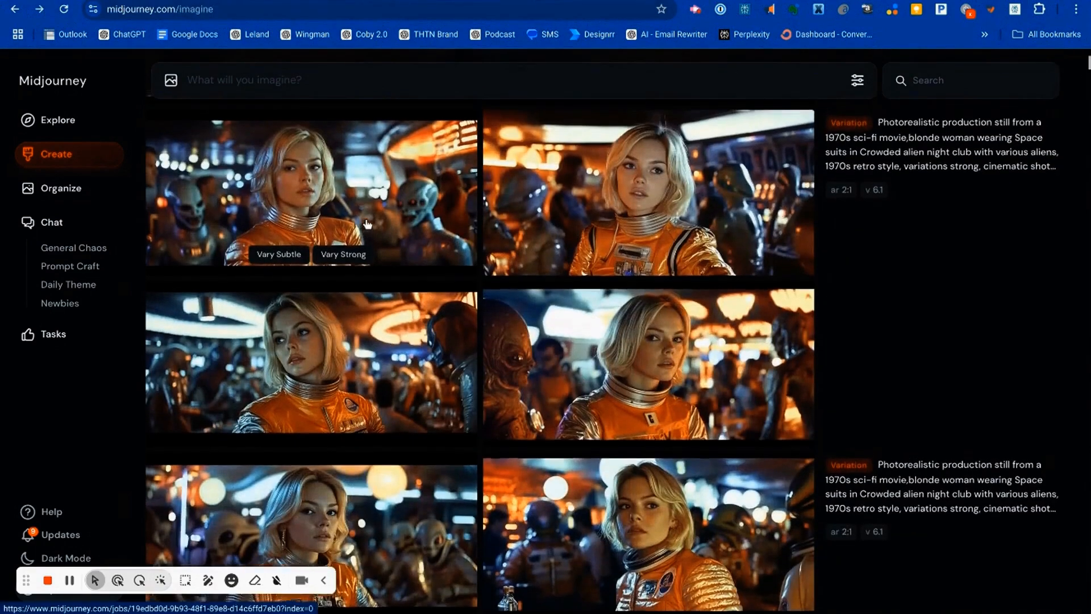
Step: Look over the newest blonde woman variation sets and enlarge the third image of the most recent set
{"action": "scroll", "coordinate": [375, 256], "scroll_direction": "up", "scroll_amount": 5}
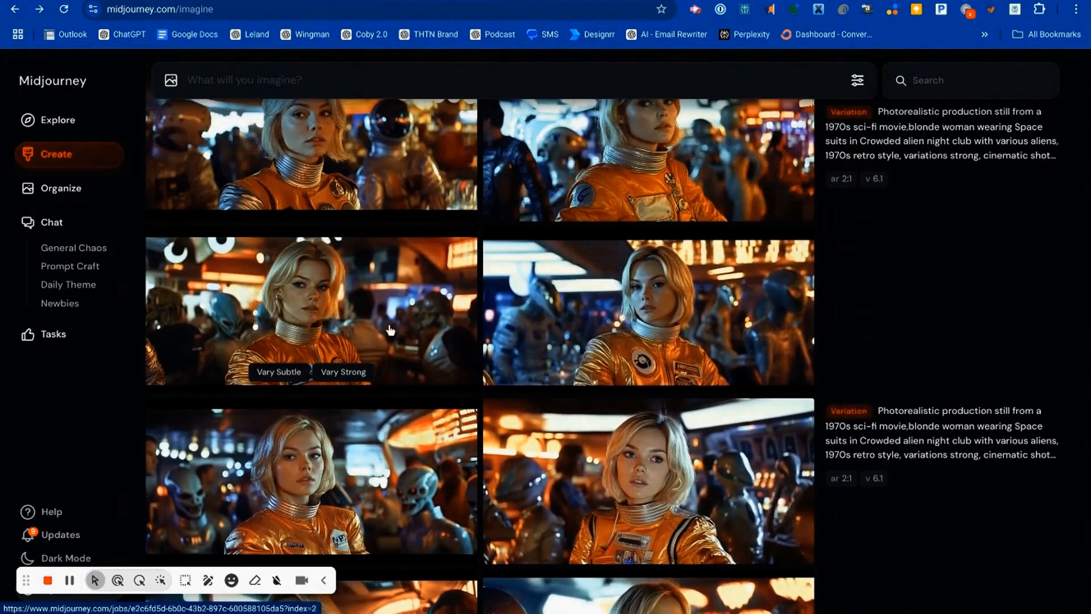
{"action": "scroll", "coordinate": [390, 329], "scroll_direction": "up", "scroll_amount": 2}
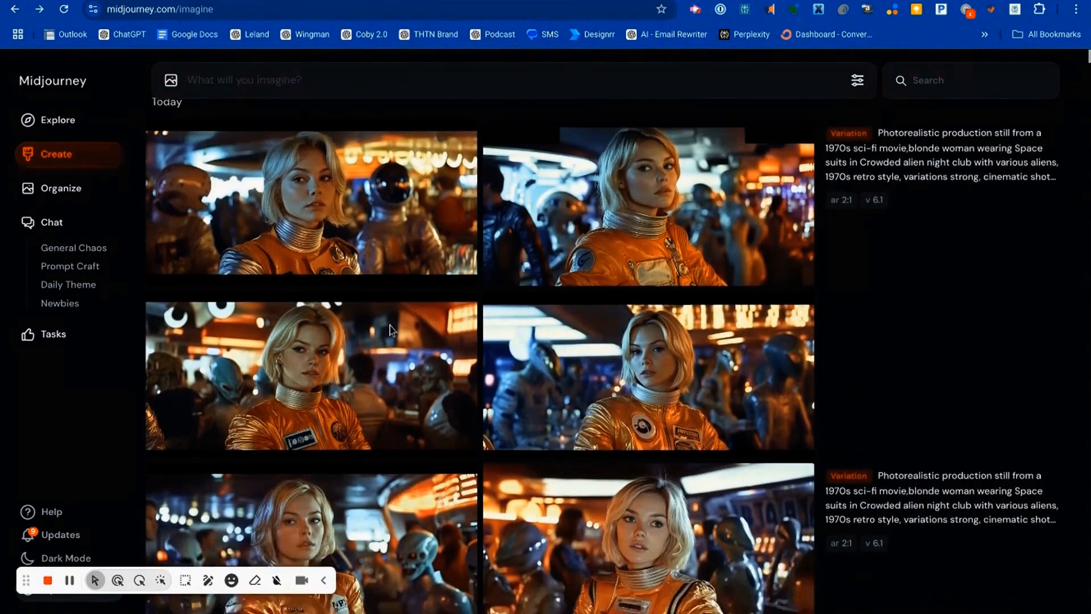
{"action": "scroll", "coordinate": [390, 326], "scroll_direction": "down", "scroll_amount": 3}
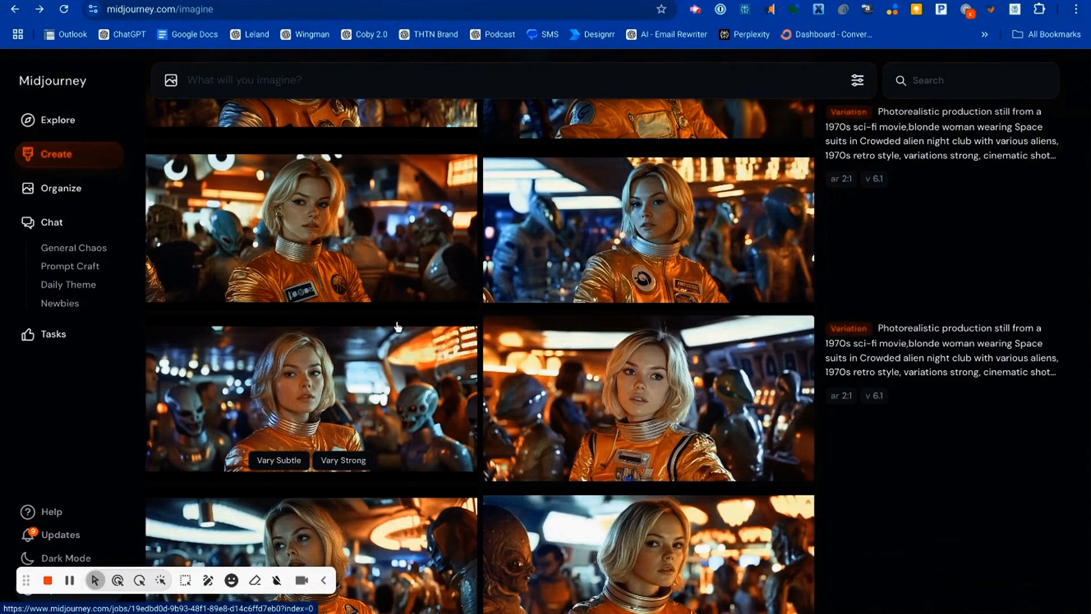
{"action": "scroll", "coordinate": [399, 328], "scroll_direction": "down", "scroll_amount": 1}
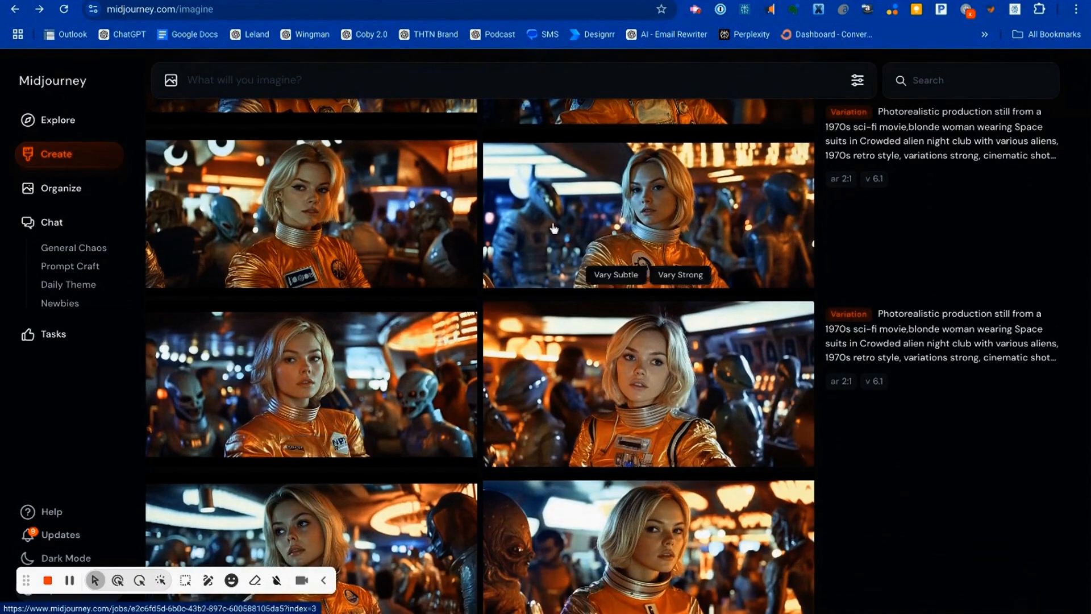
{"action": "left_click", "coordinate": [296, 209]}
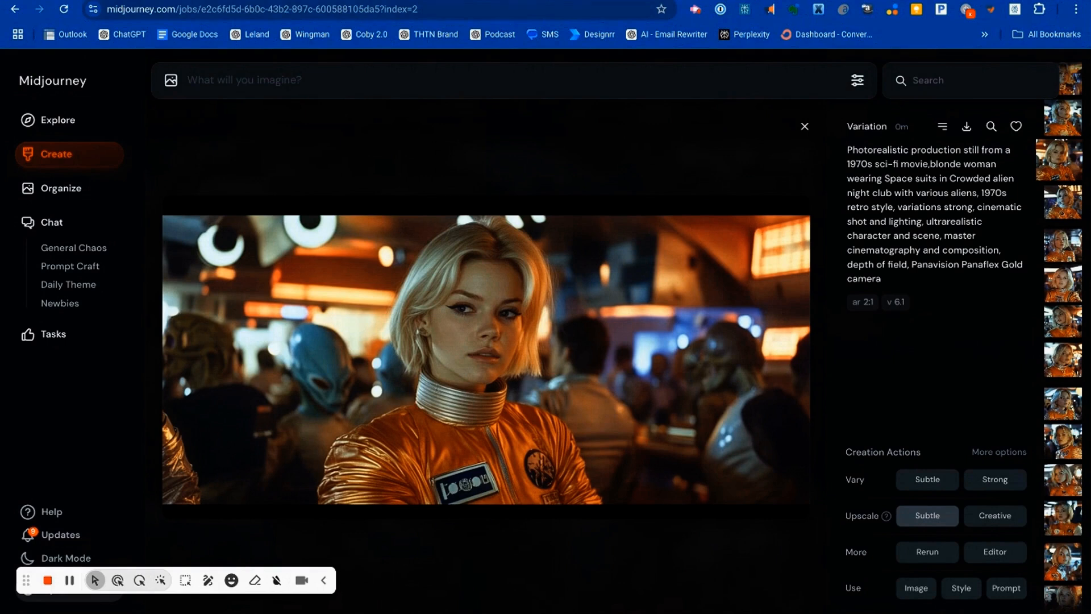
Step: Switch to the Midjourney Prompts spreadsheet and look through the prompt template rows on Sheet1
{"action": "left_click", "coordinate": [424, 0]}
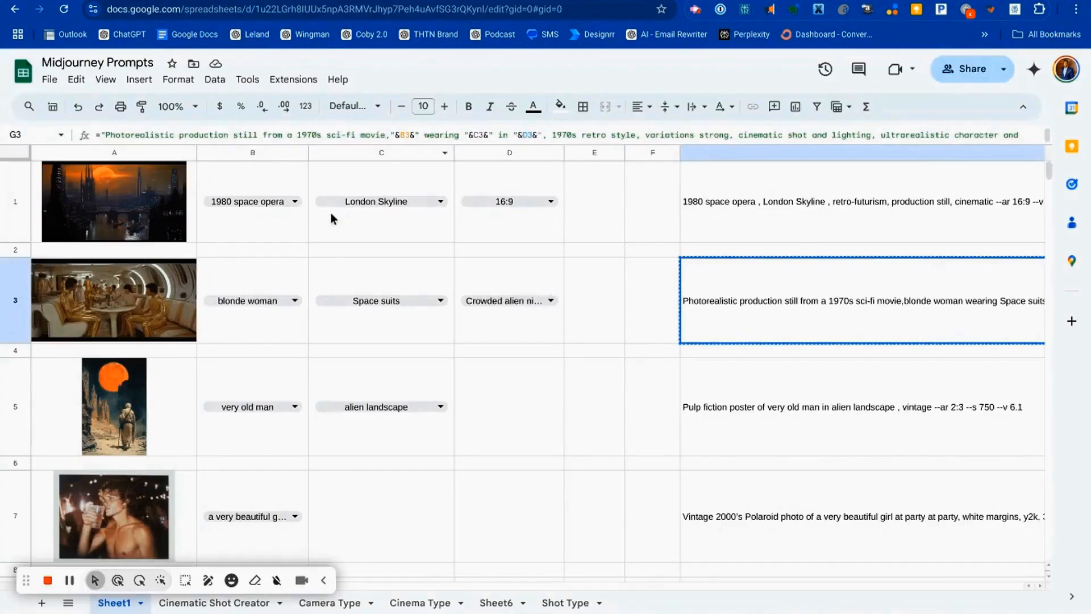
{"action": "scroll", "coordinate": [331, 213], "scroll_direction": "down", "scroll_amount": 10}
{"action": "scroll", "coordinate": [332, 212], "scroll_direction": "up", "scroll_amount": 2}
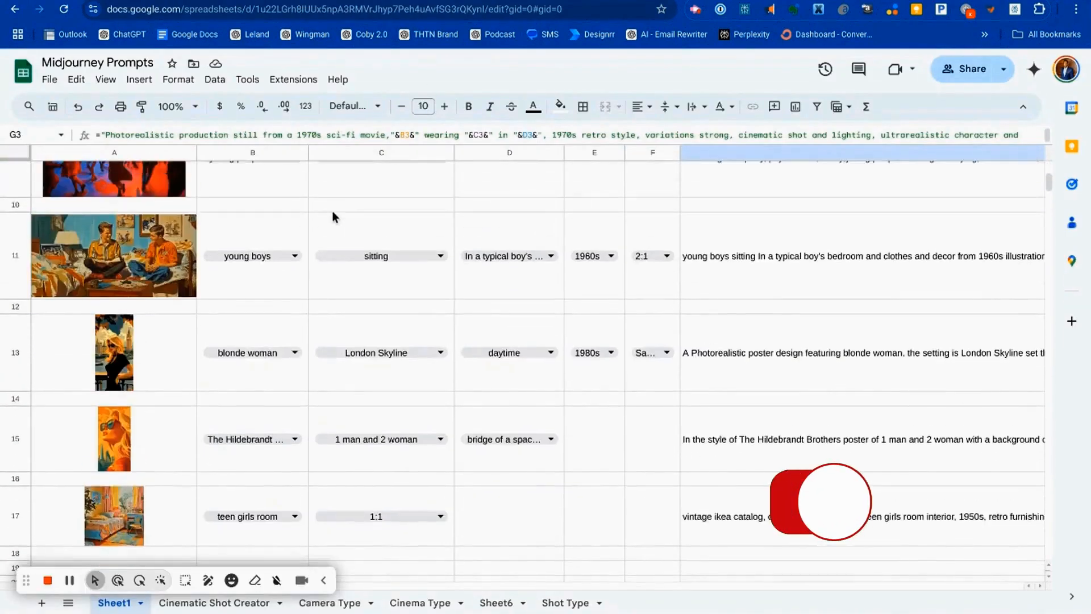
{"action": "scroll", "coordinate": [333, 215], "scroll_direction": "up", "scroll_amount": 8}
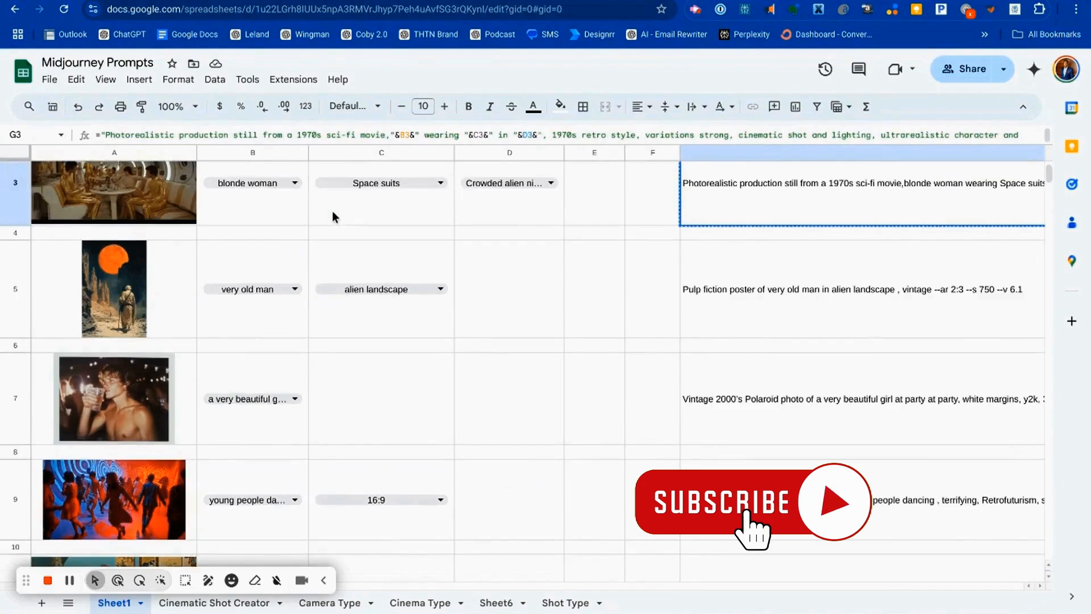
{"action": "scroll", "coordinate": [332, 210], "scroll_direction": "up", "scroll_amount": 1}
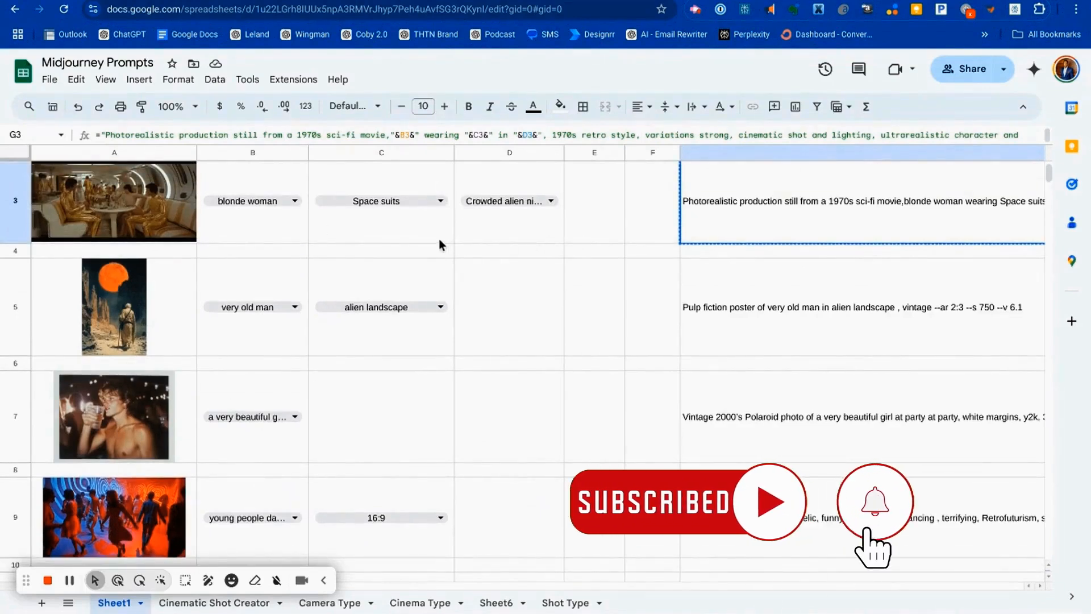
{"action": "scroll", "coordinate": [441, 238], "scroll_direction": "up", "scroll_amount": 1}
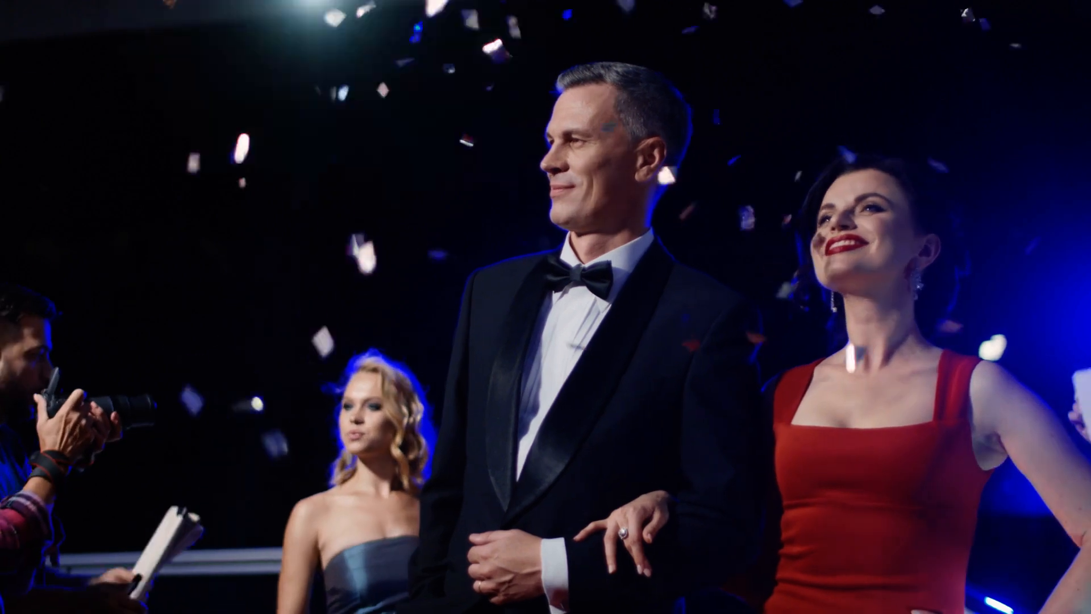